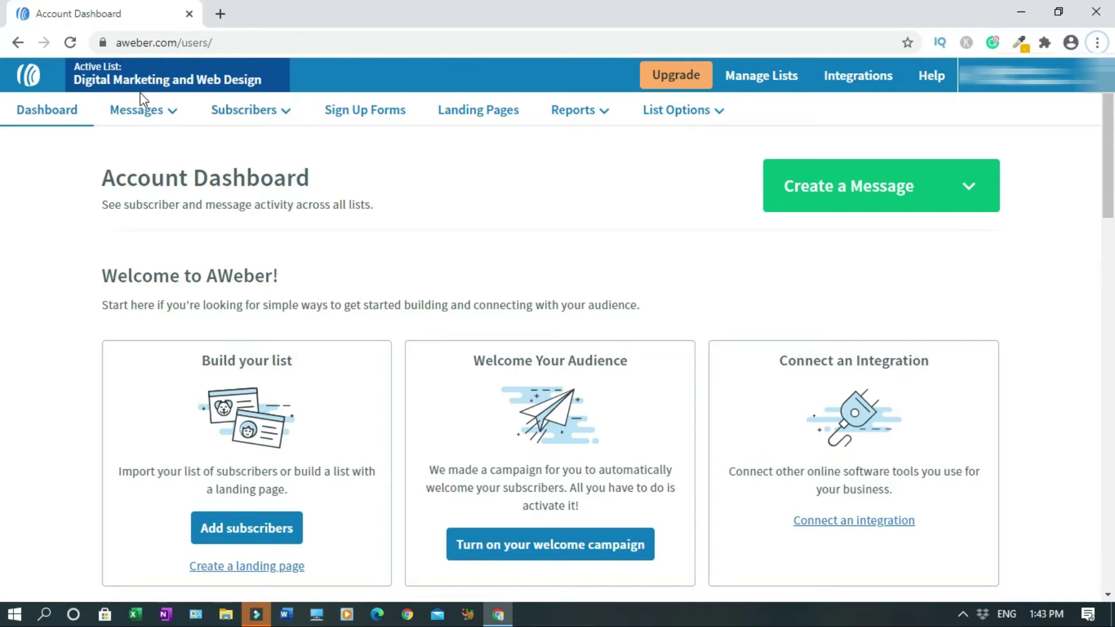
Name the list "Online Business & Website Design" and describe it as "This list is for people who are interested in starting an online business."
mouse_move(176, 101)
left_click(759, 81)
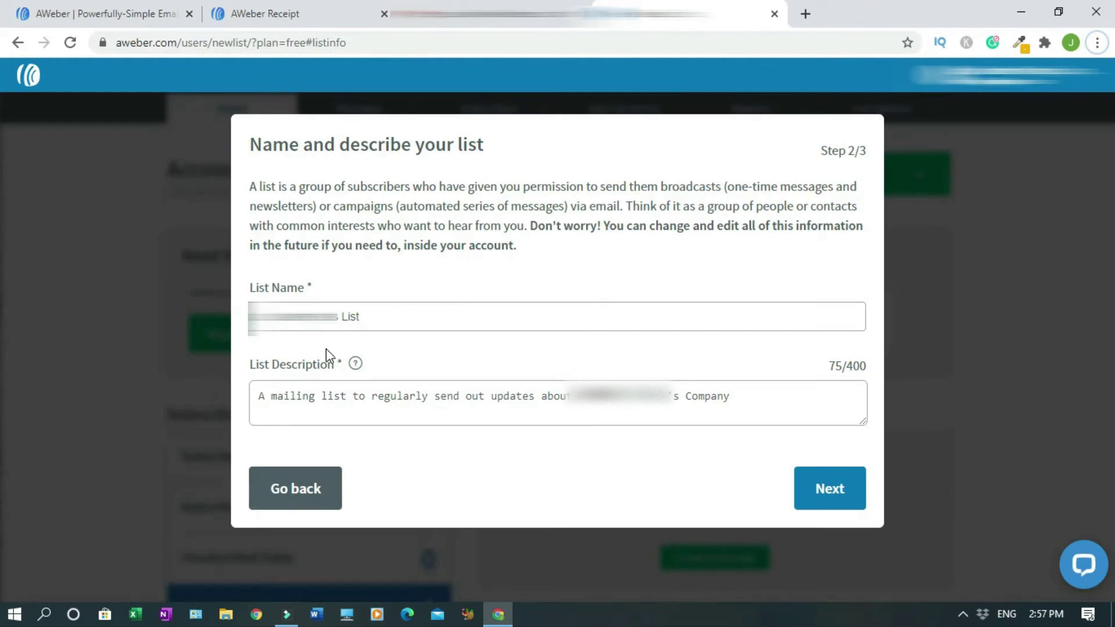
left_click(294, 325)
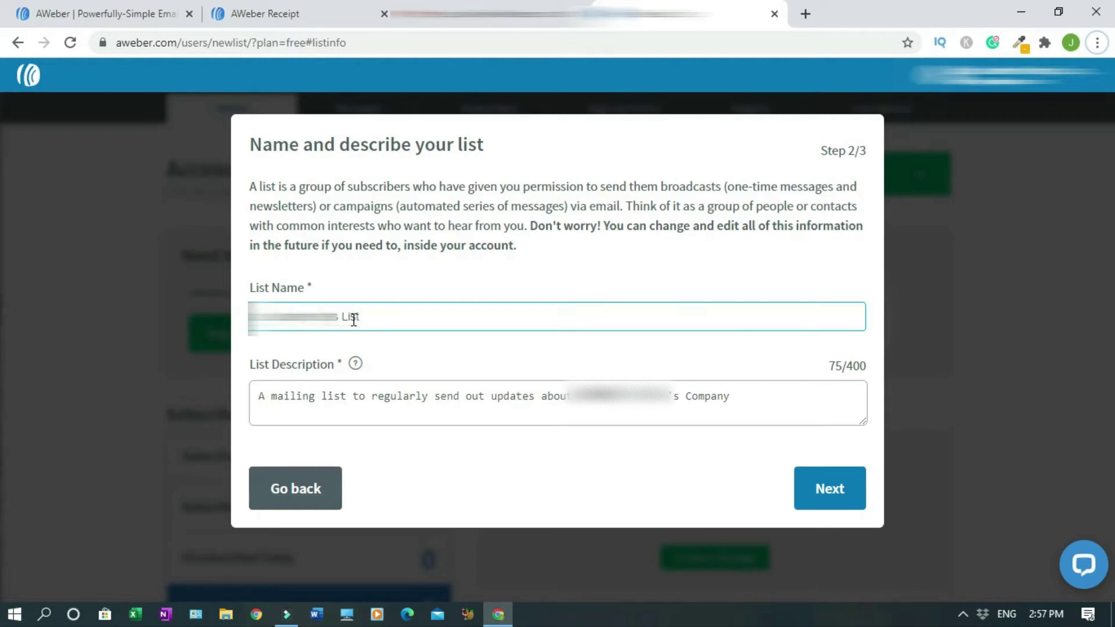
left_click(395, 418)
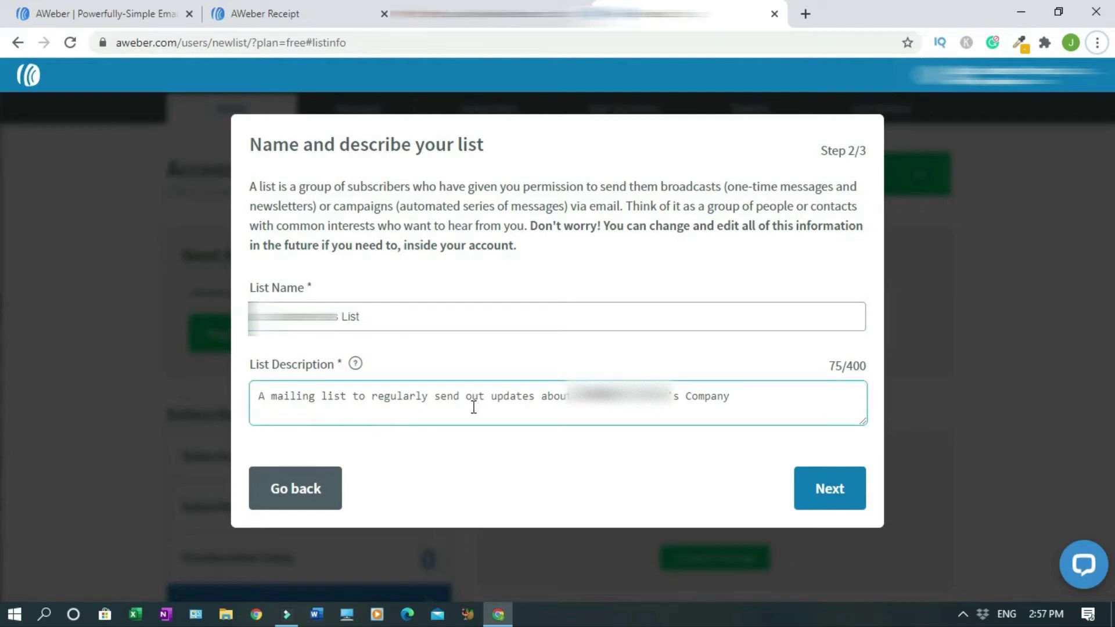
left_click(343, 323)
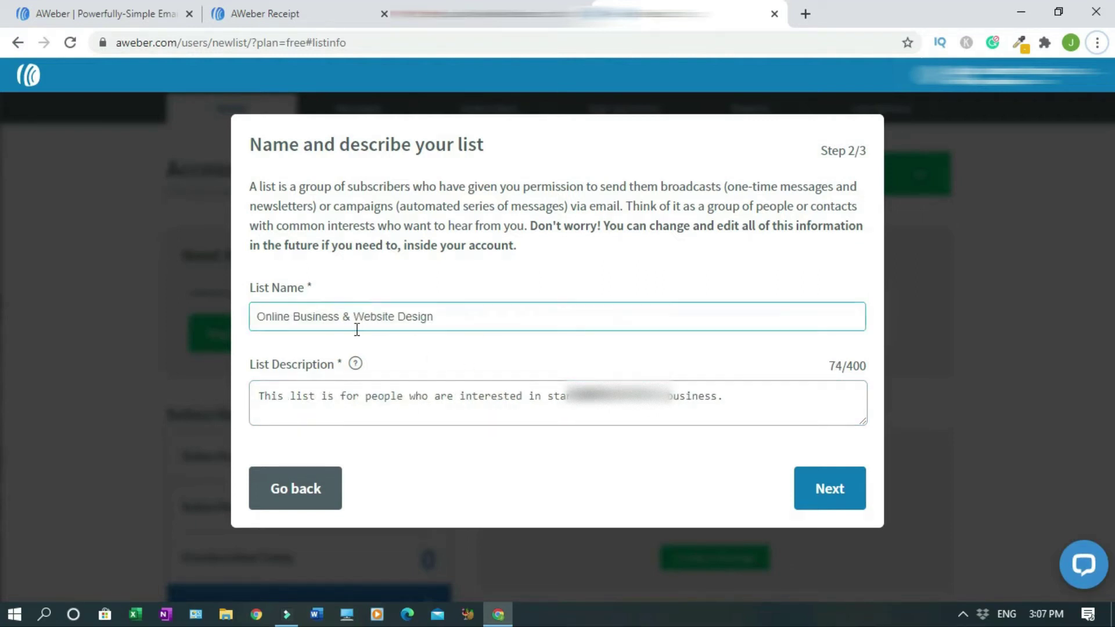
left_click(332, 341)
left_click(310, 326)
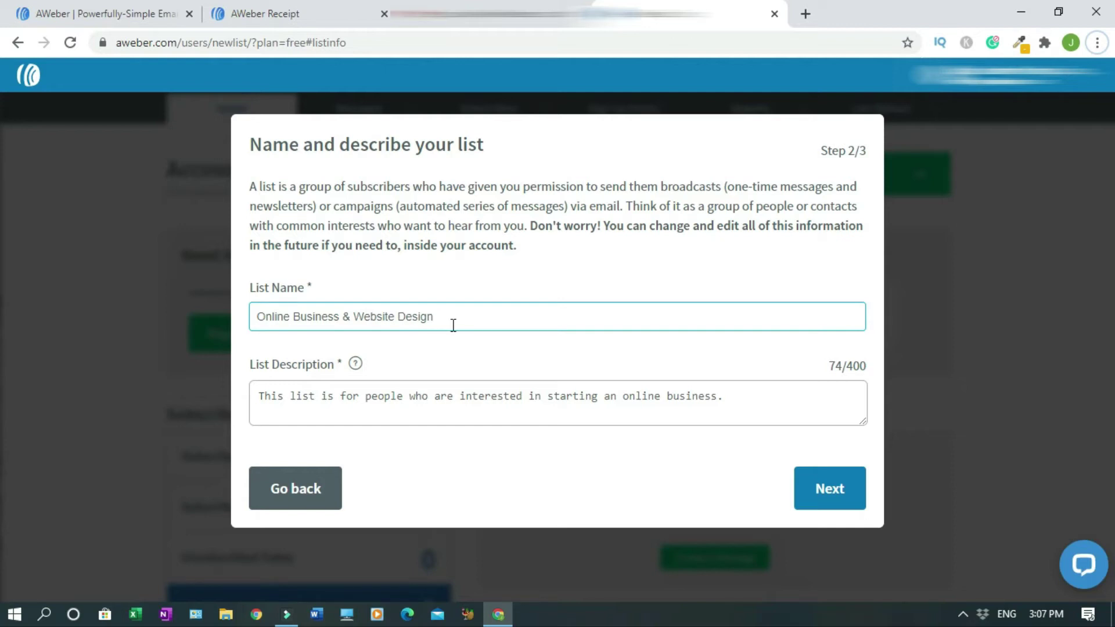
left_click(308, 412)
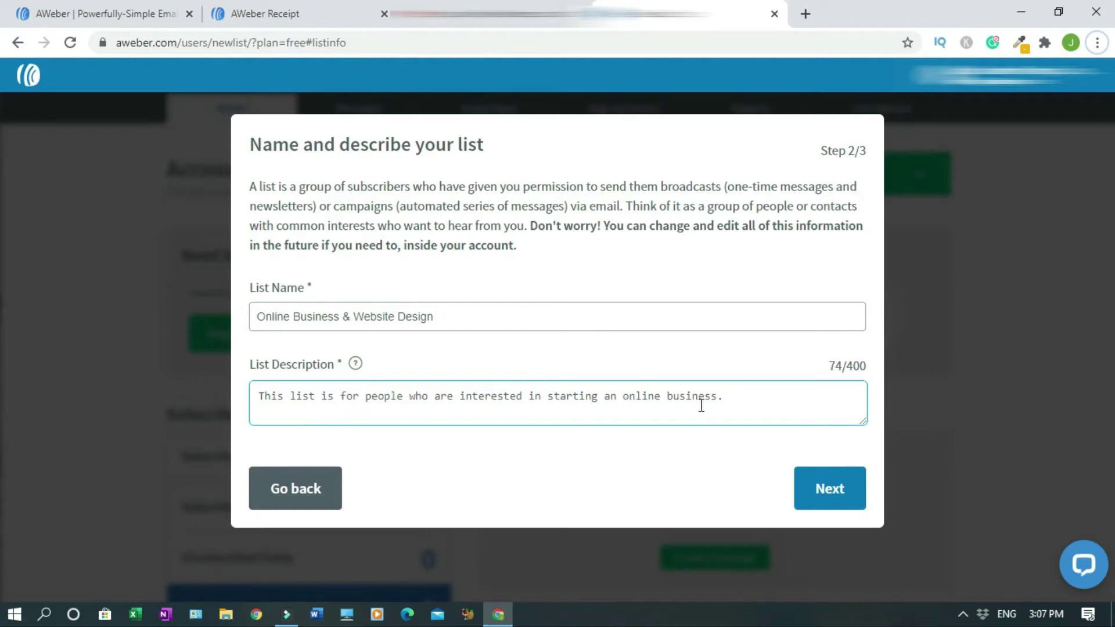
left_click(804, 433)
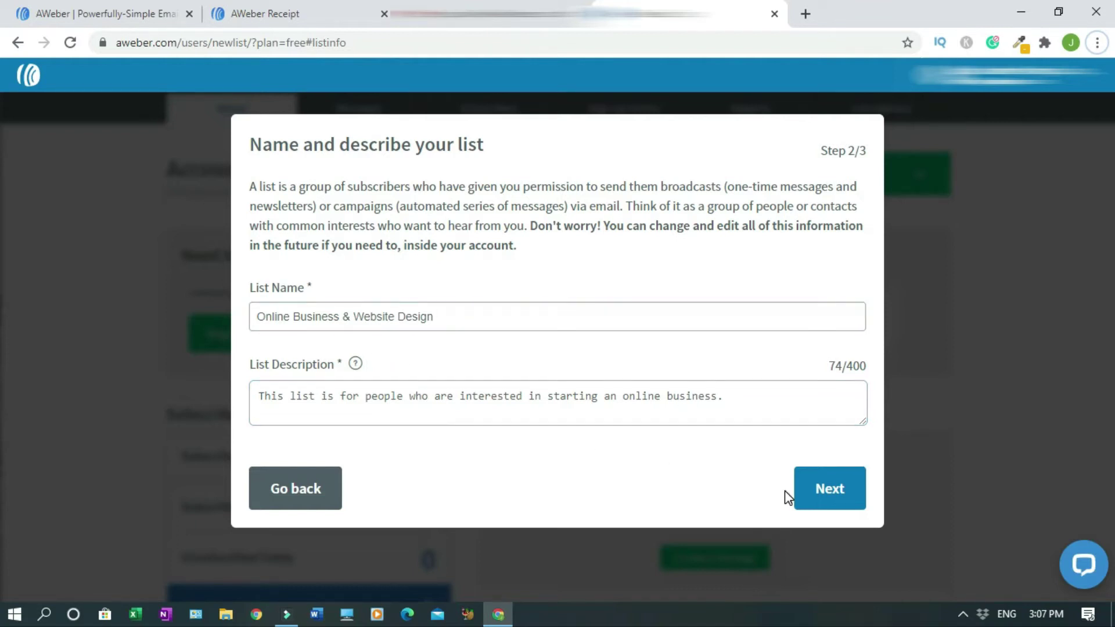
left_click(837, 493)
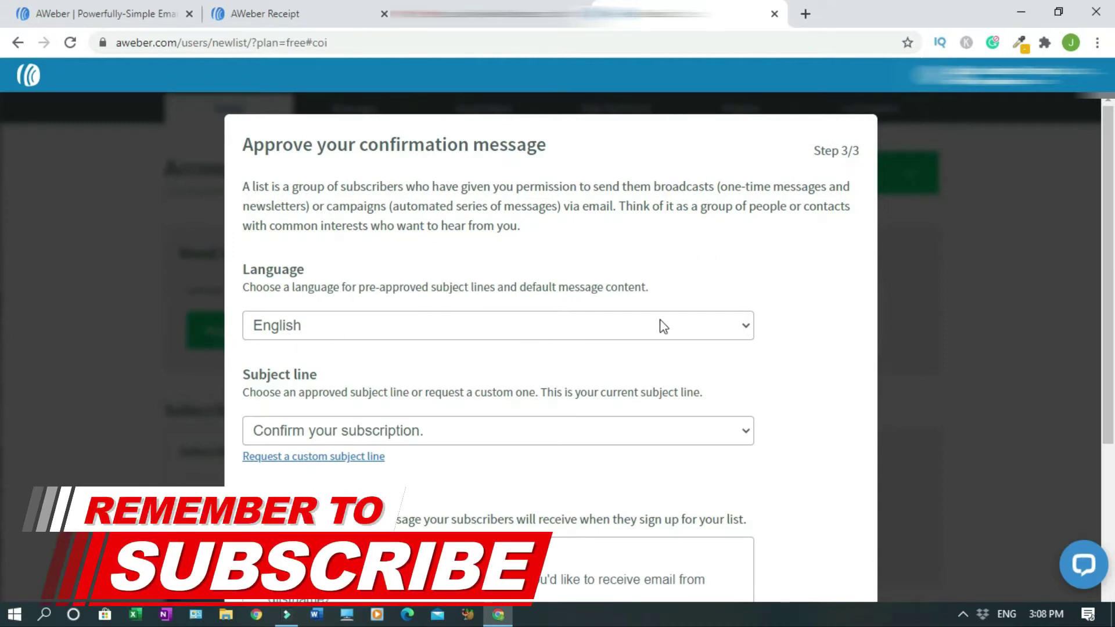
Approve the English confirmation message with the subject line "Confirm your subscription." and complete the list setup
scroll(312, 388, "down", 1)
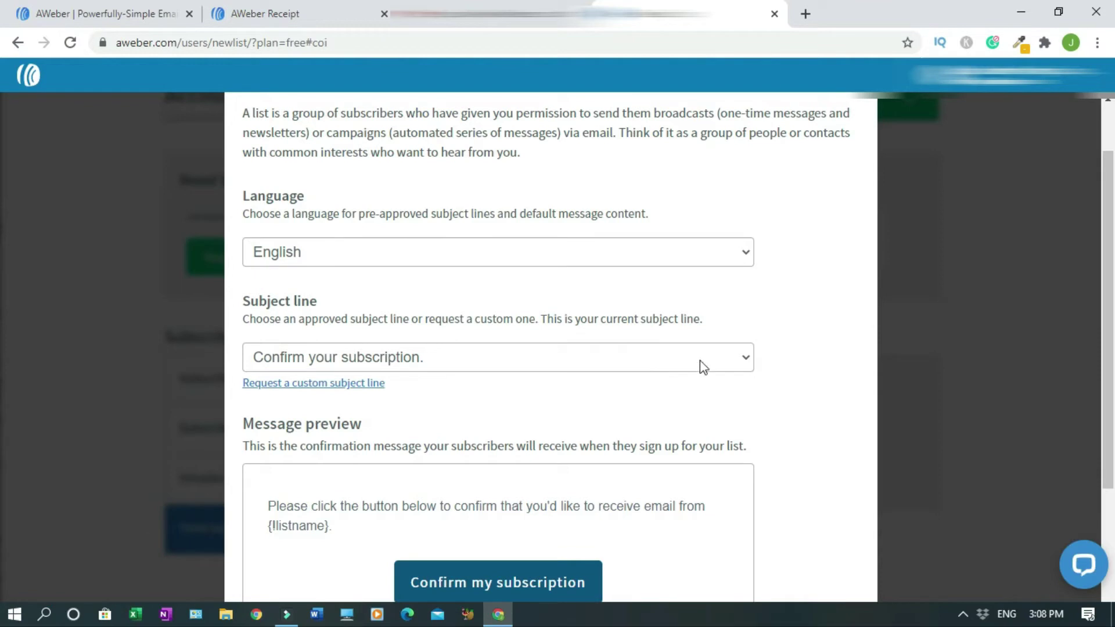
scroll(2, 325, "down", 1)
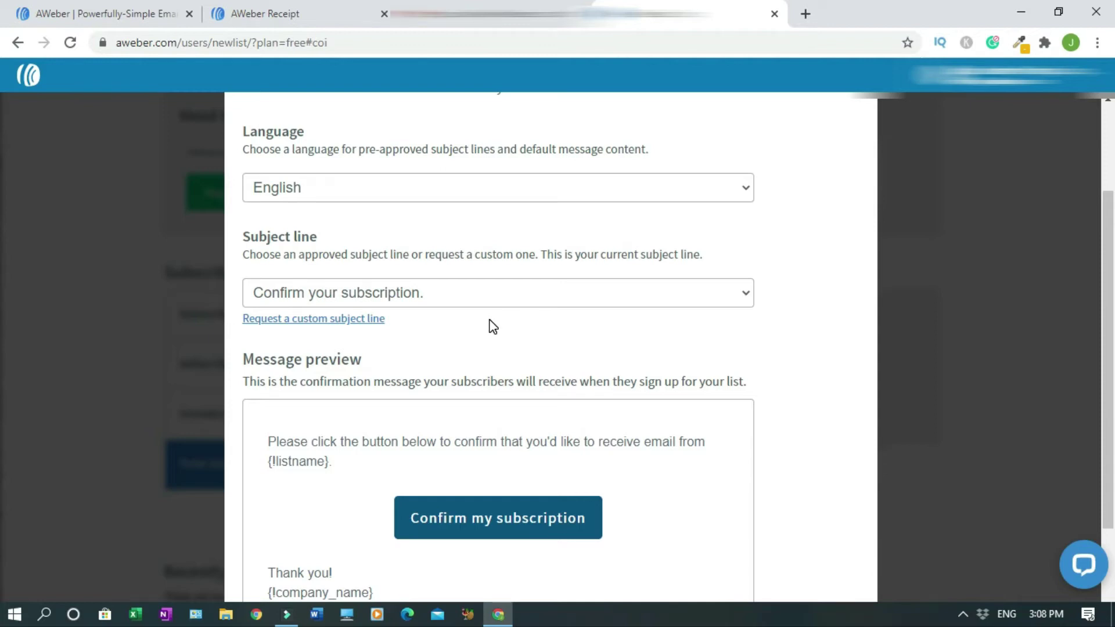
scroll(2, 220, "down", 2)
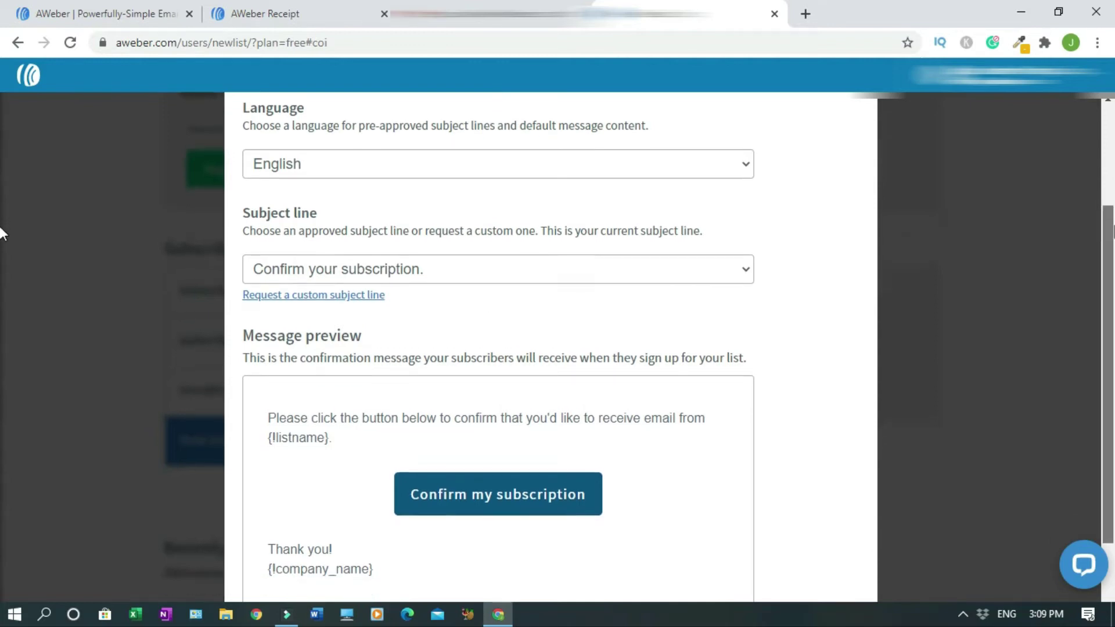
scroll(3, 247, "down", 4)
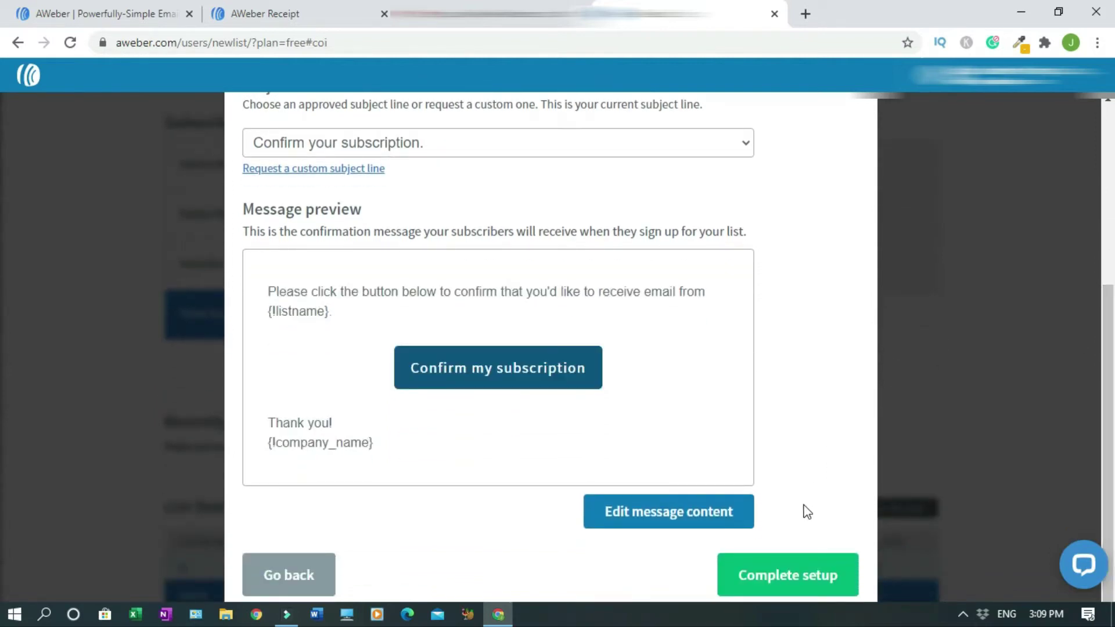
left_click(786, 588)
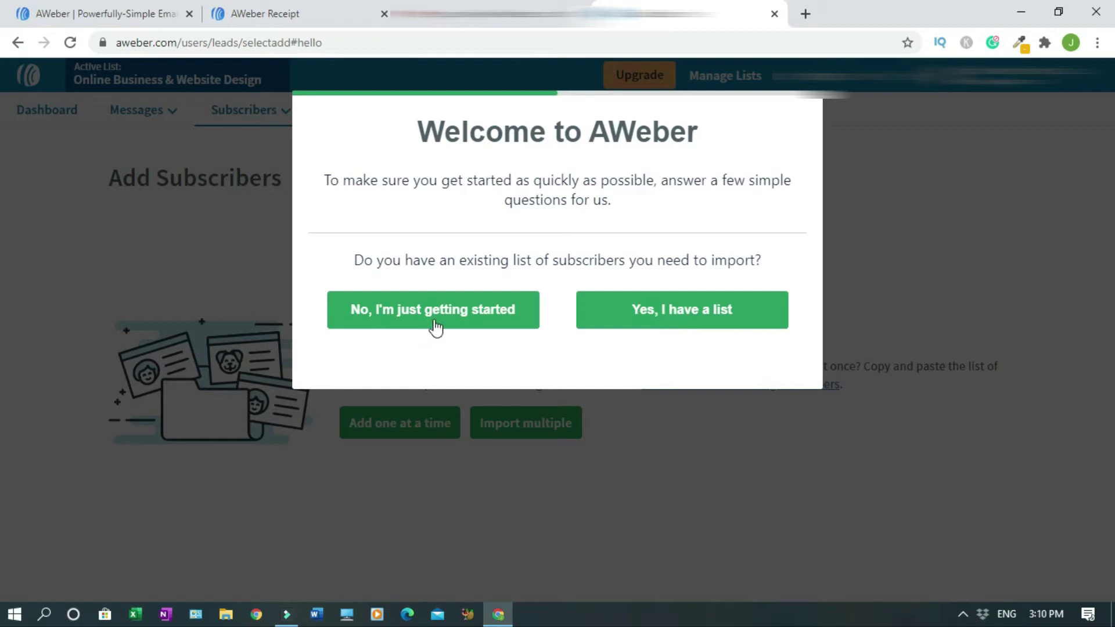
Answer the onboarding questions: just getting started without an existing subscriber list, and website built with Wordpress
left_click(414, 318)
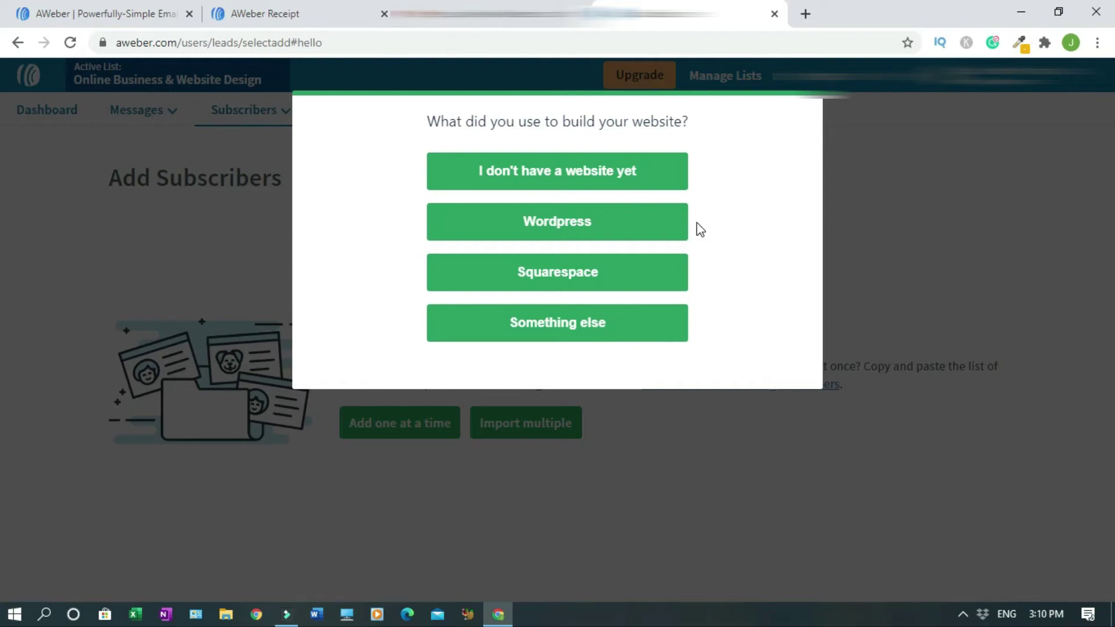
left_click(562, 227)
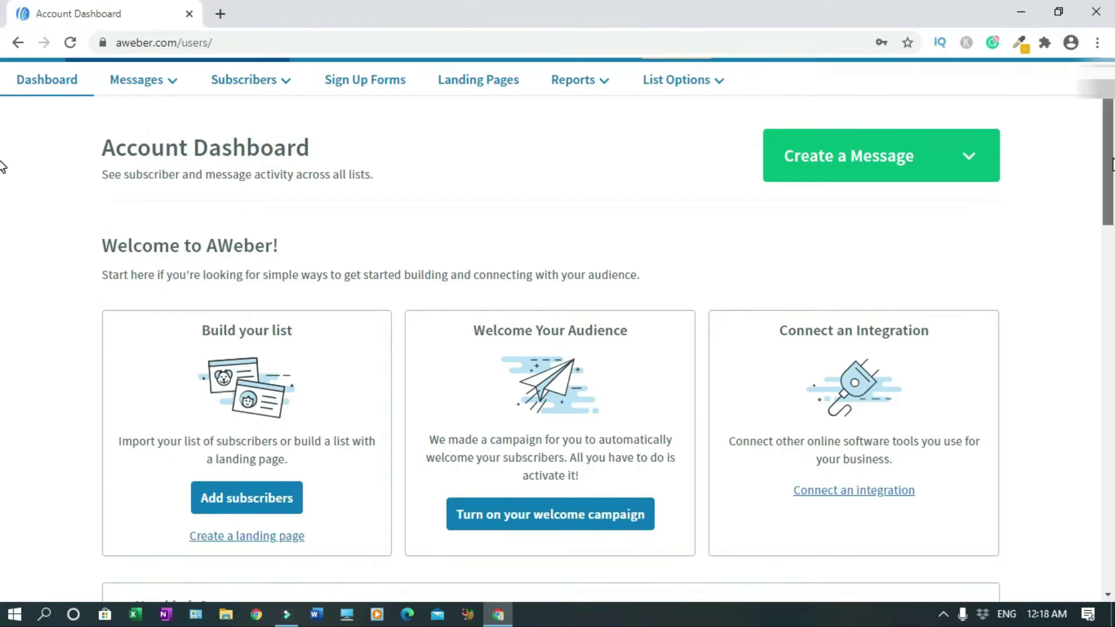
Review the account dashboard's subscriber stats, broadcasts and list stats, plus the account options and the message and subscriber sections
scroll(3, 174, "down", 5)
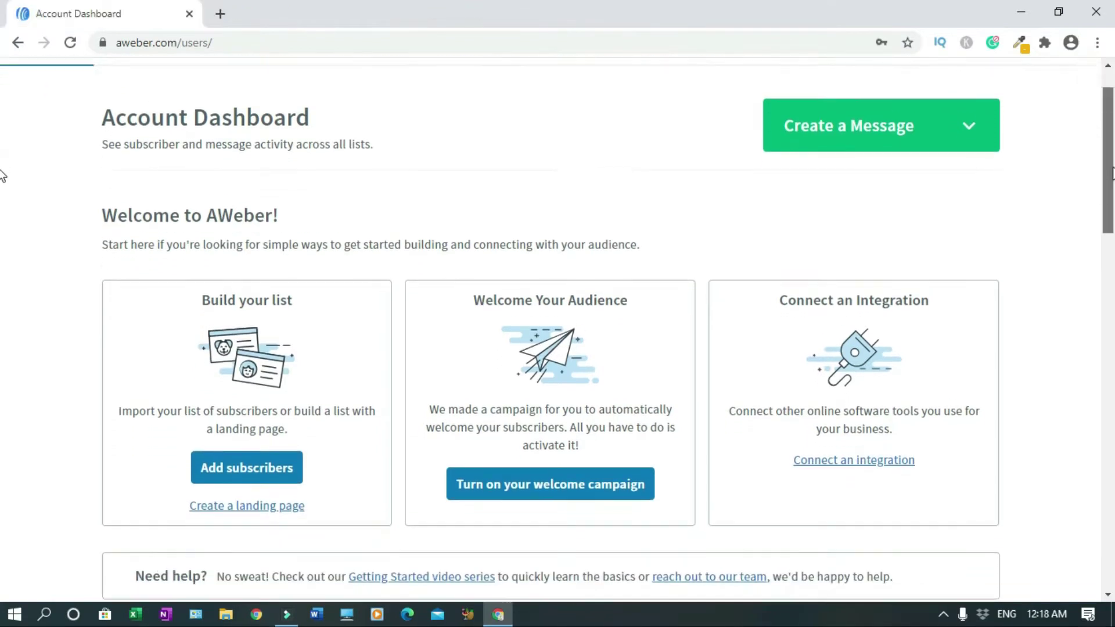
scroll(3, 331, "down", 12)
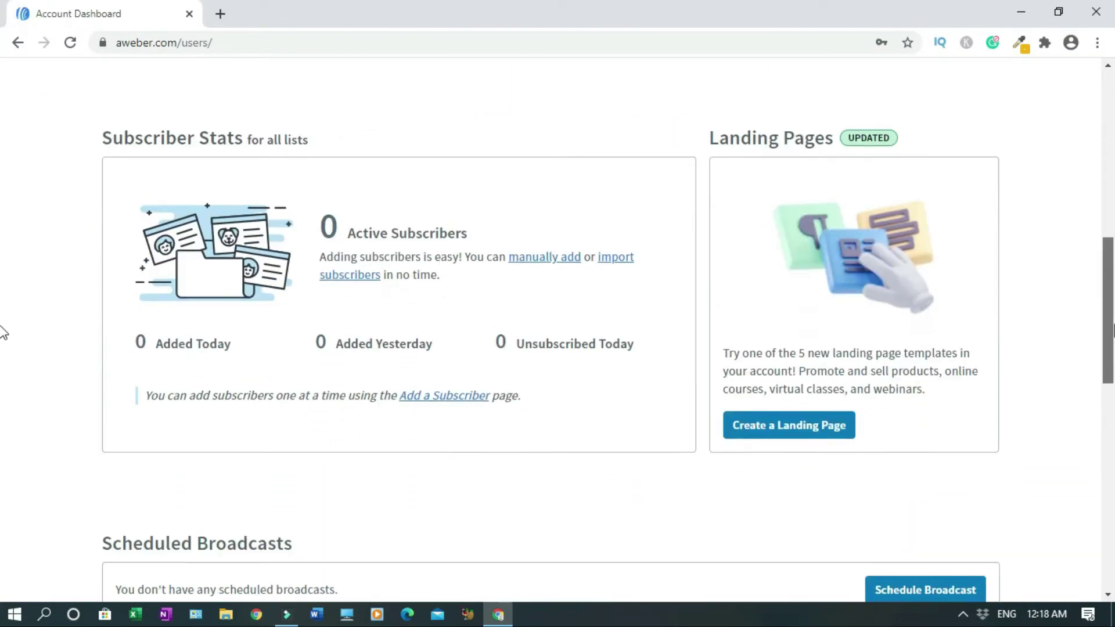
scroll(3, 466, "down", 2)
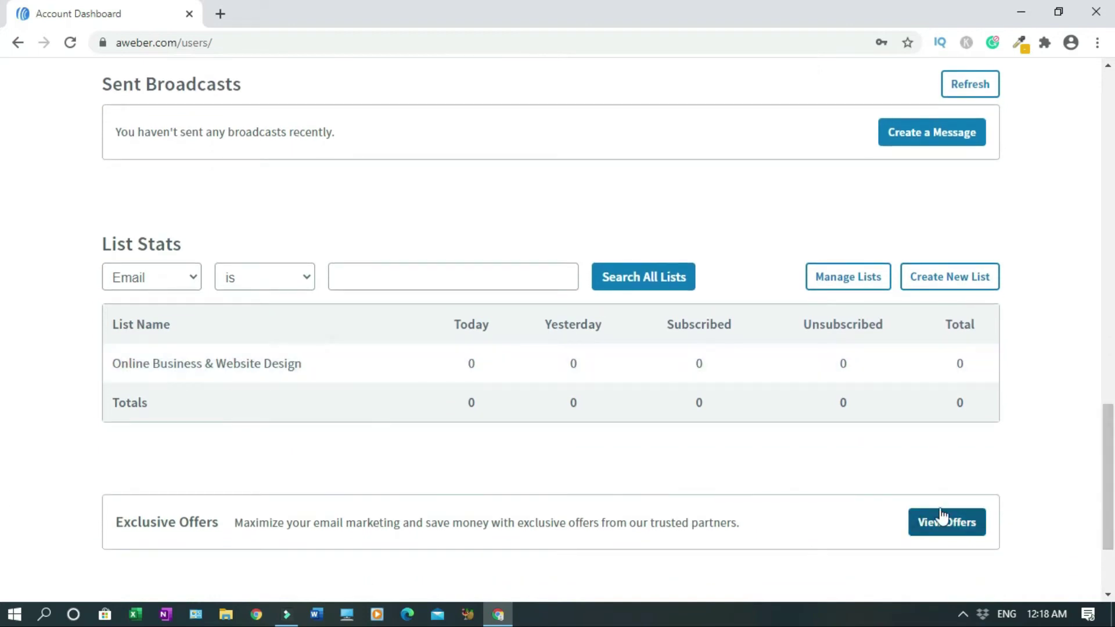
scroll(1, 410, "up", 10)
scroll(3, 267, "up", 8)
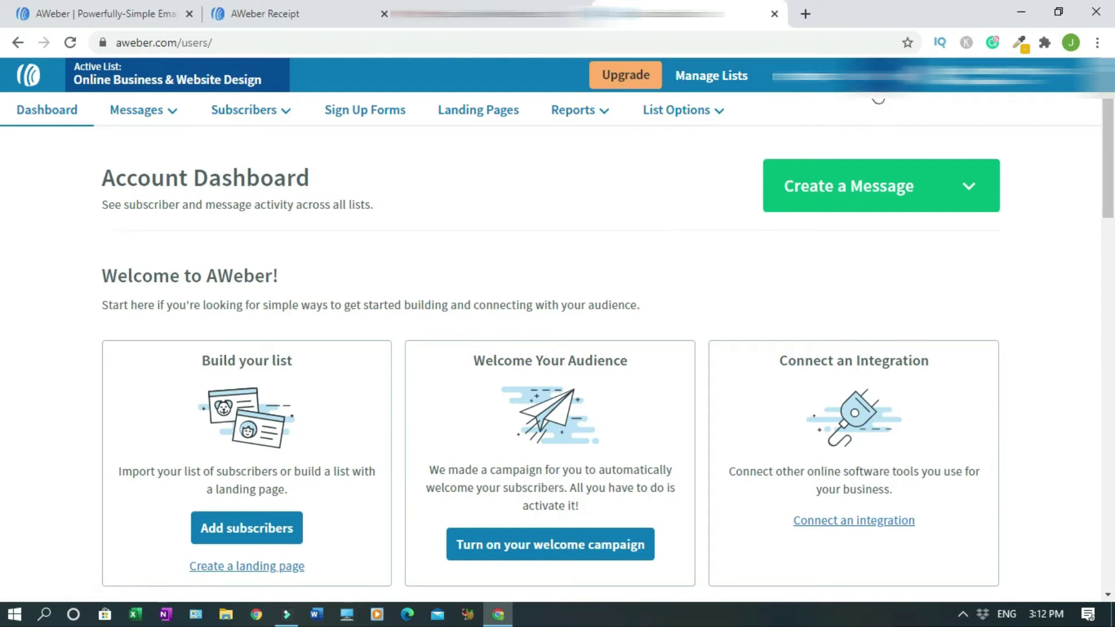
mouse_move(952, 79)
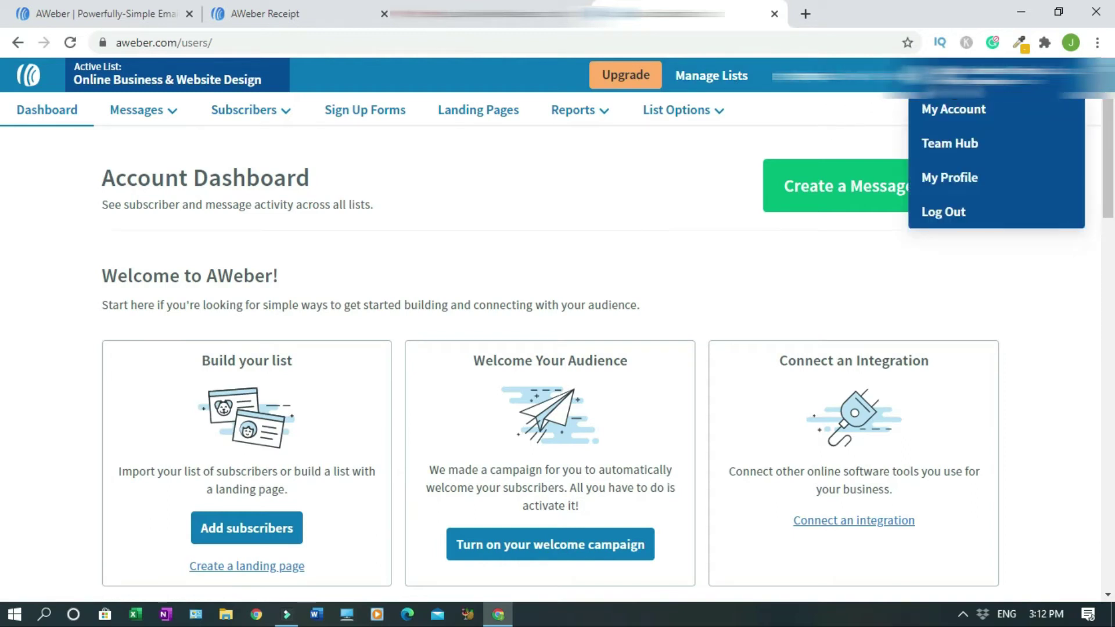
left_click(152, 111)
mouse_move(245, 118)
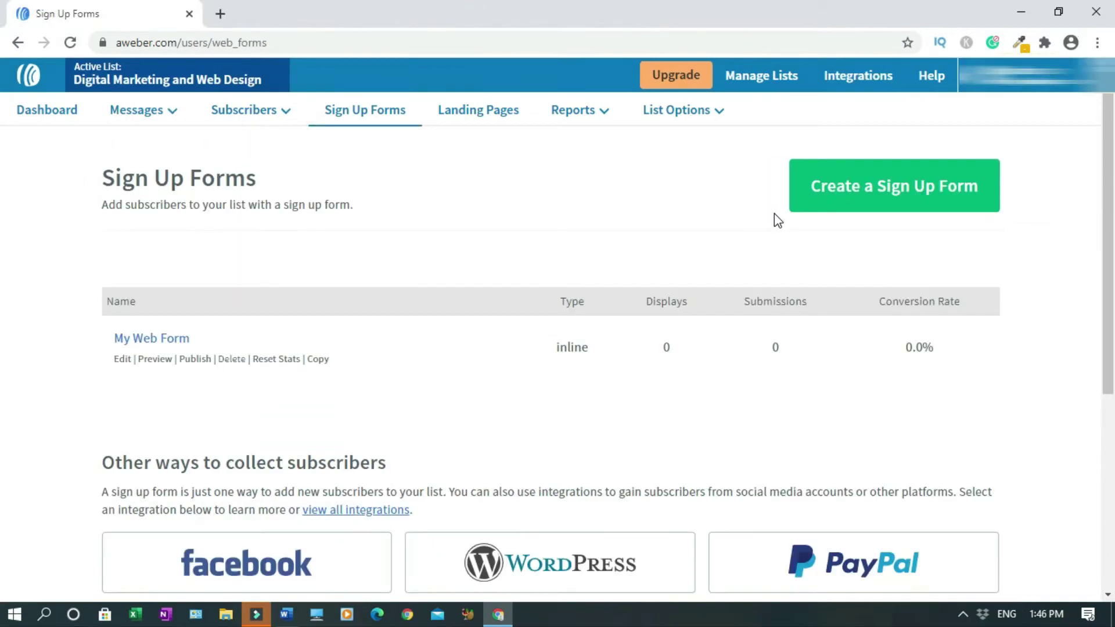
Start a new sign up form and browse the Popular, My Templates, Corporate and New template categories
left_click(854, 191)
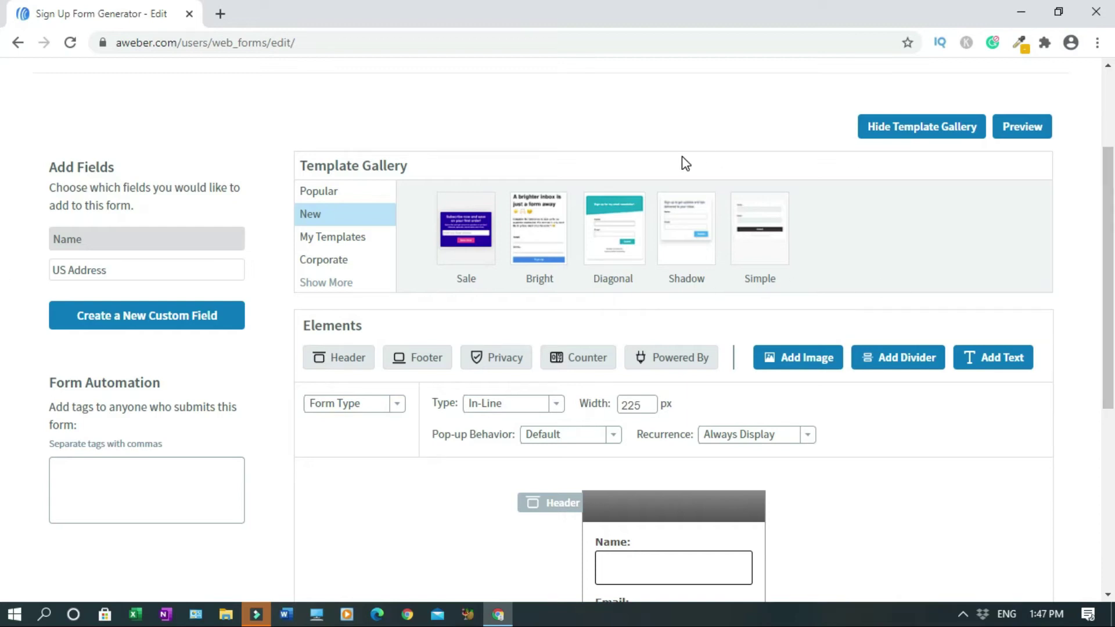
left_click(340, 198)
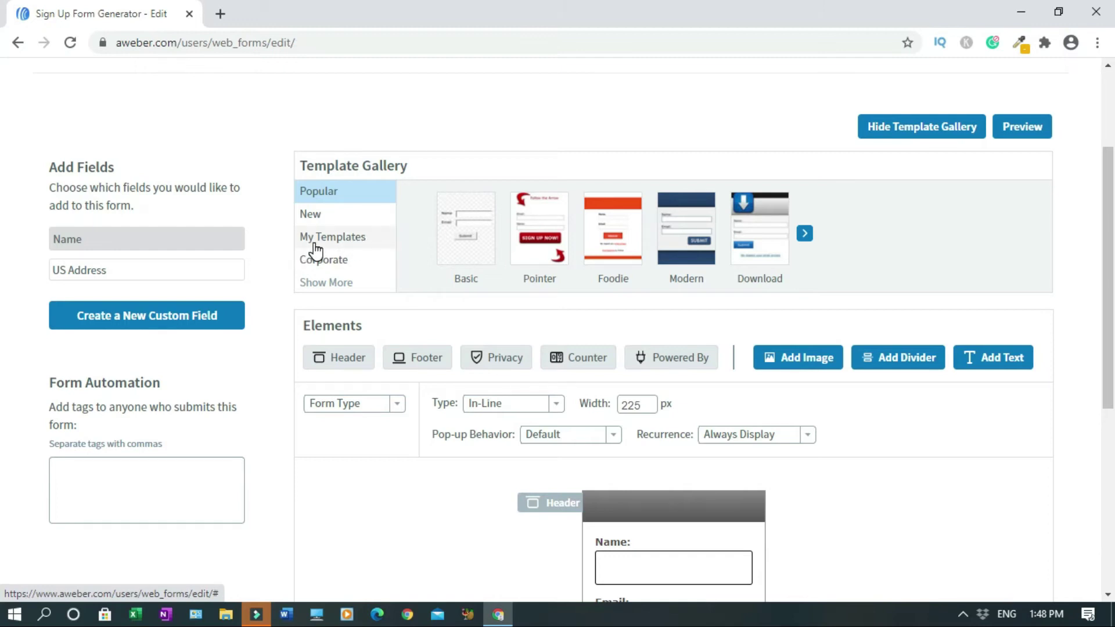
left_click(359, 247)
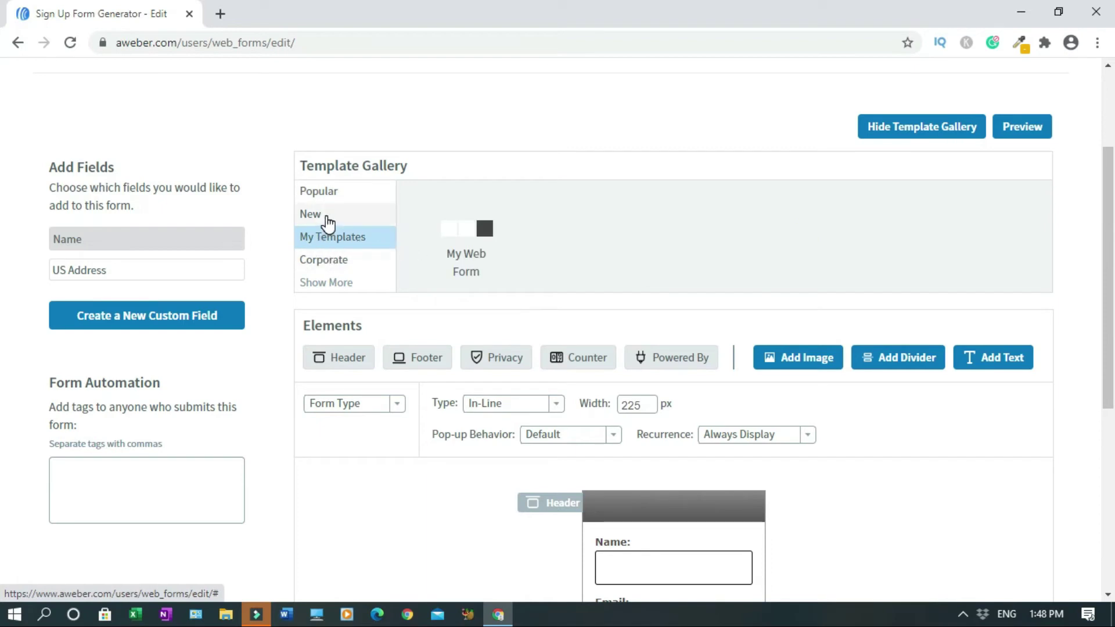
left_click(336, 263)
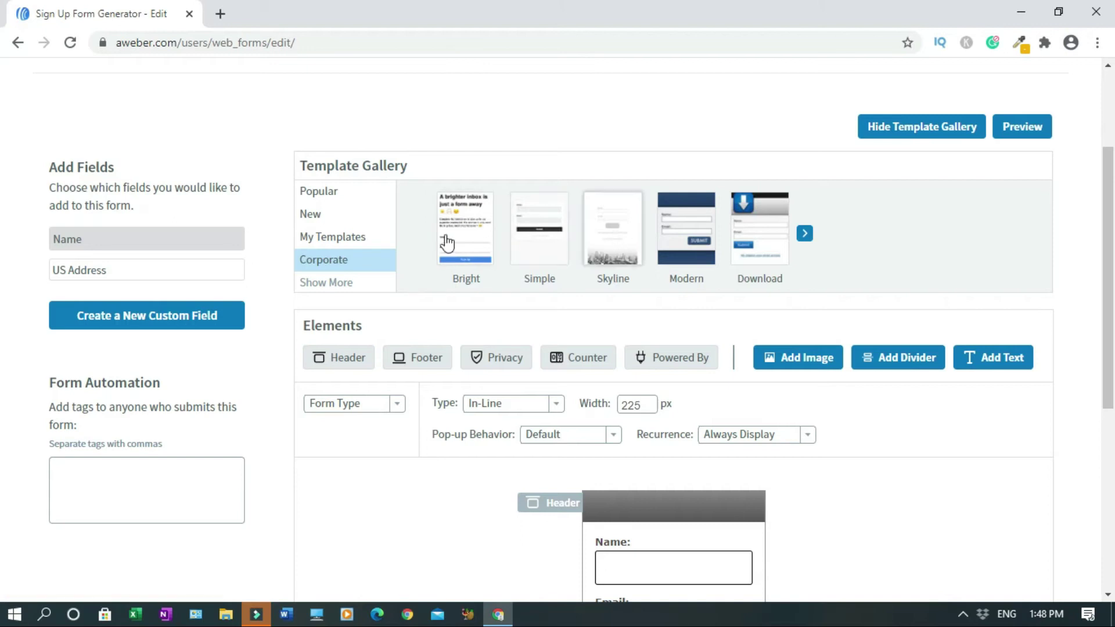
left_click(339, 219)
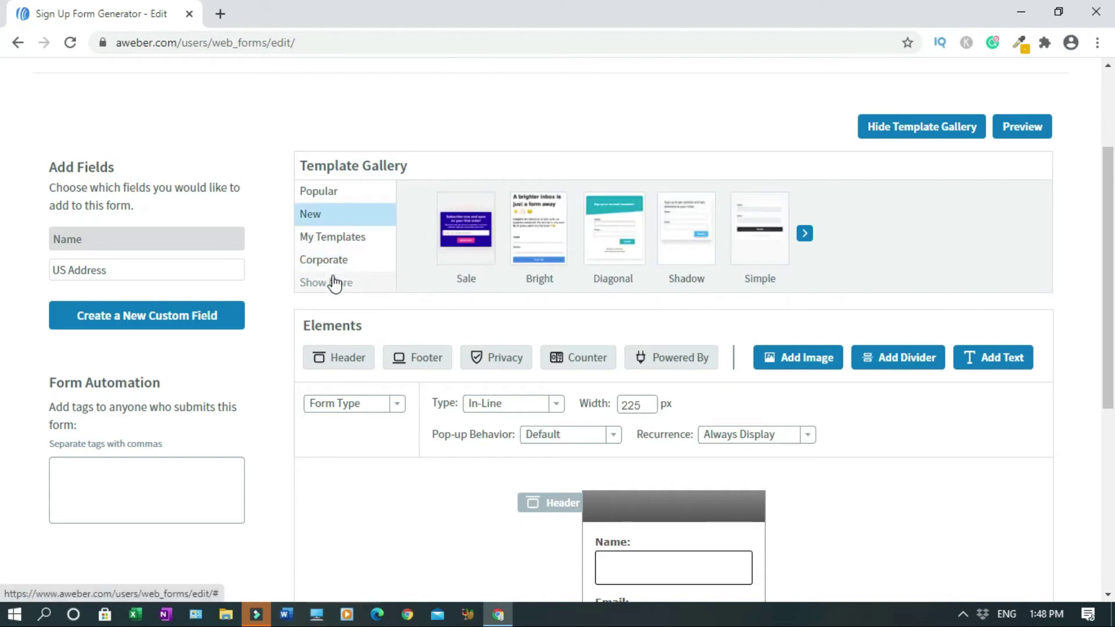
Examine the form type choices for the sign up form, keeping In-Line
scroll(5, 291, "down", 4)
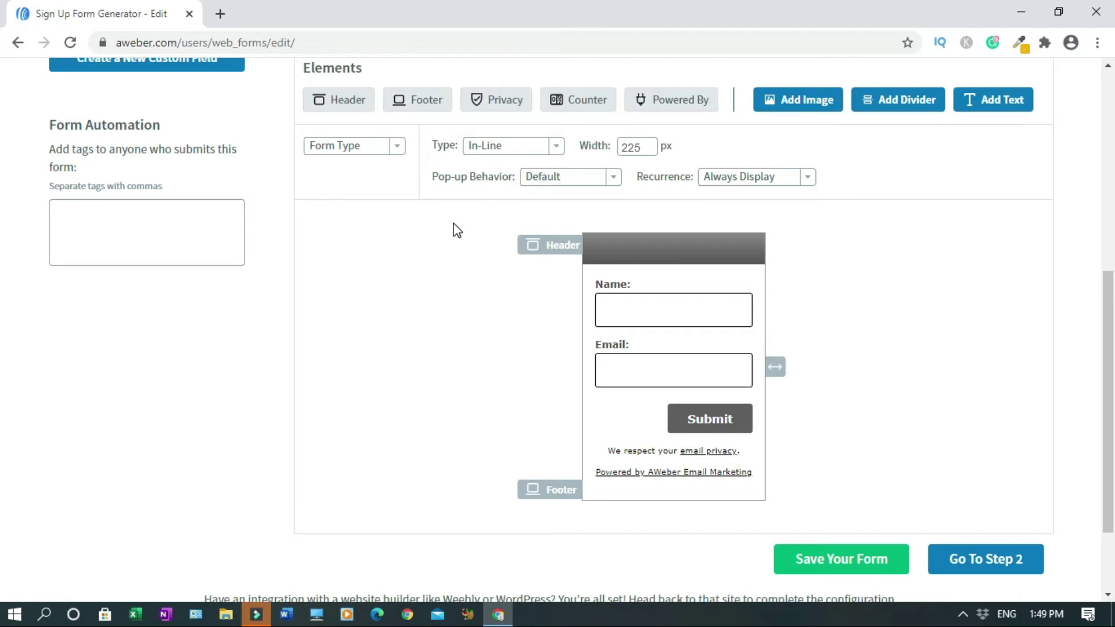
left_click(501, 146)
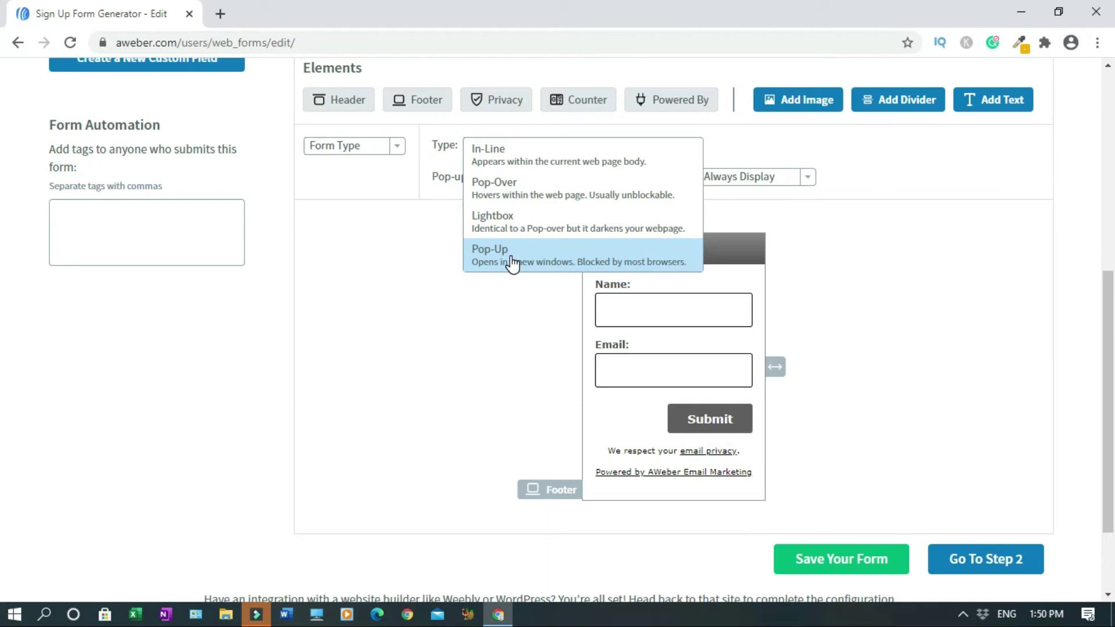
left_click(438, 252)
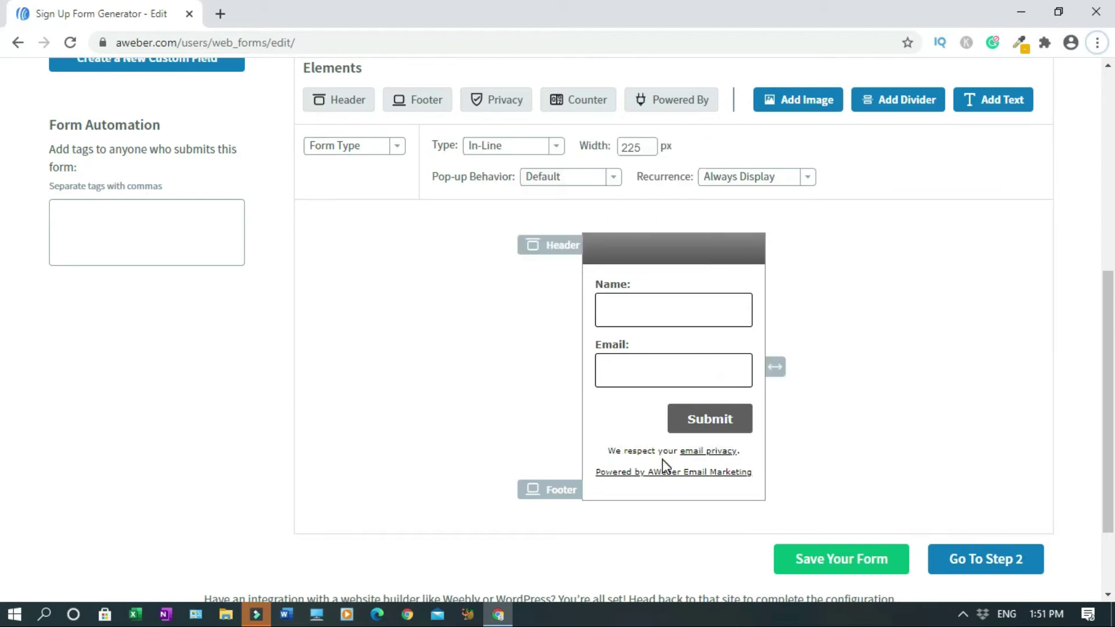
Remove the Privacy and Powered By elements from the sign up form and add both back
mouse_move(663, 477)
left_click(500, 106)
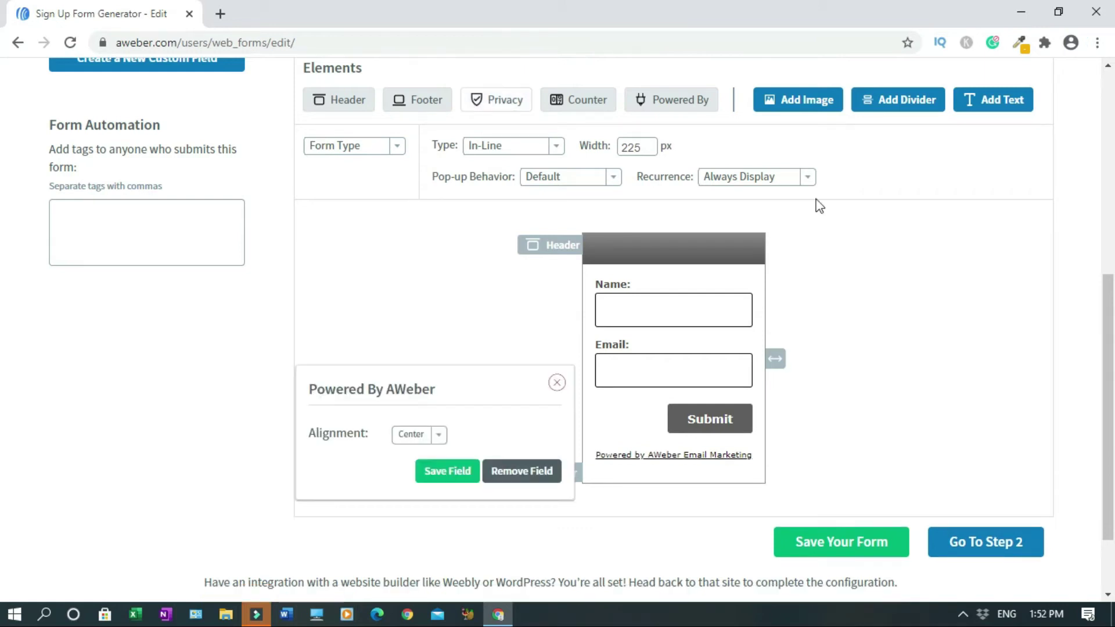
left_click(680, 104)
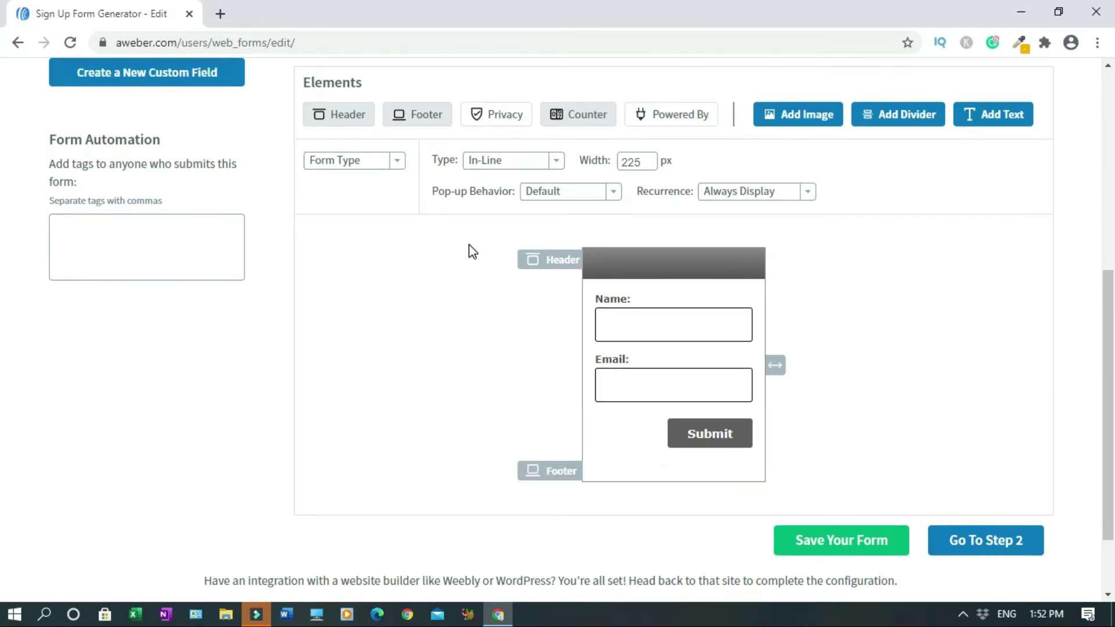
left_click(512, 116)
left_click(676, 116)
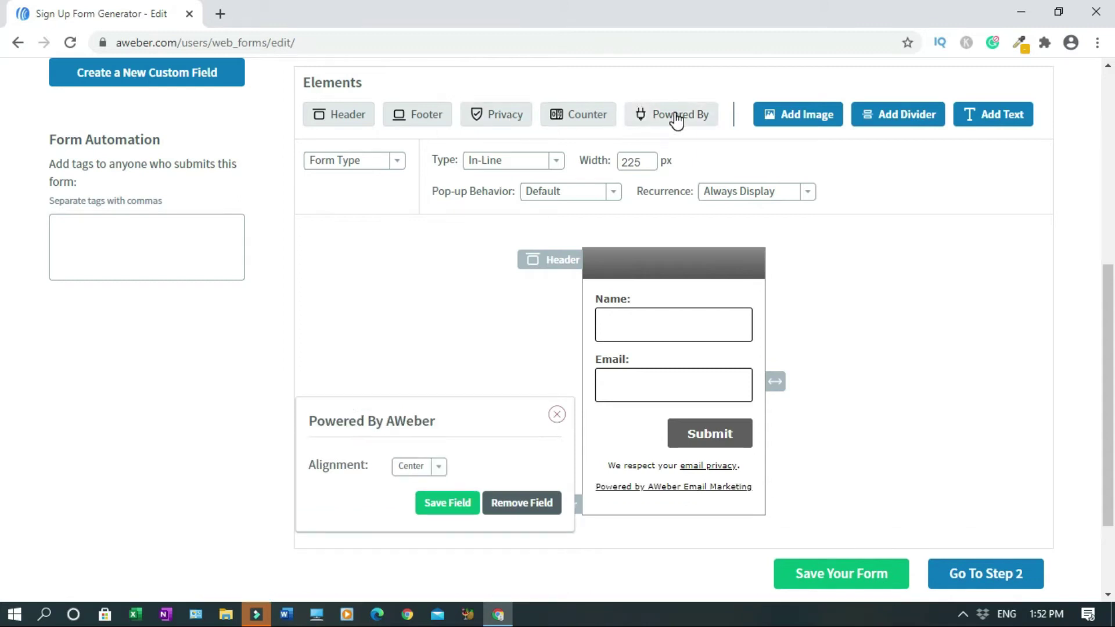
left_click(893, 257)
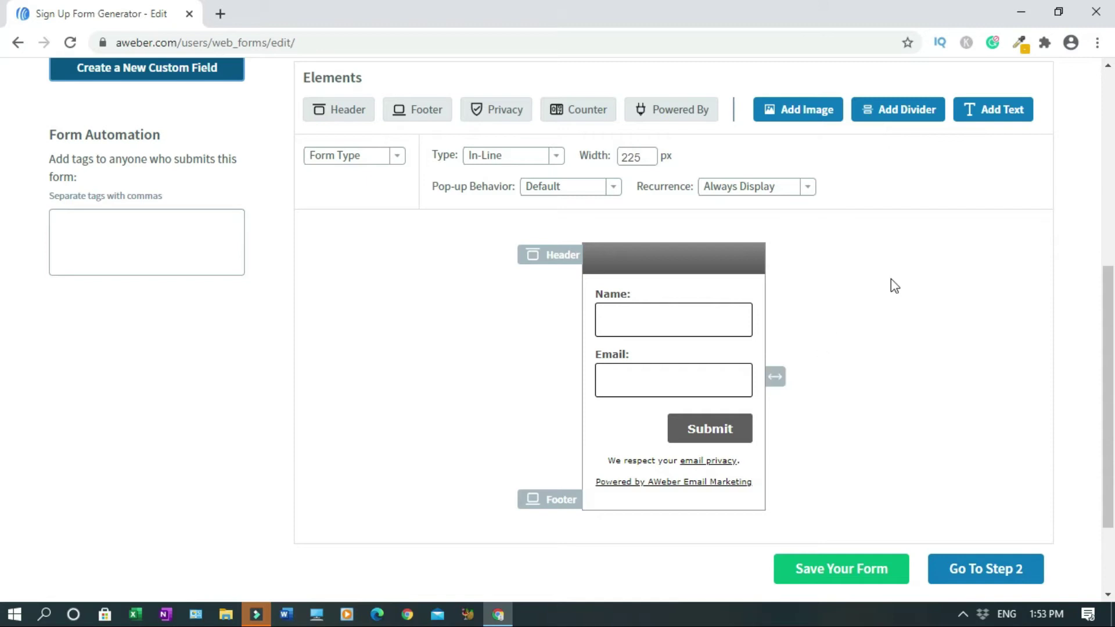
Add an image element to the sign up form, upload laptop-2434393_640.jpg to the image gallery and insert it
left_click(794, 116)
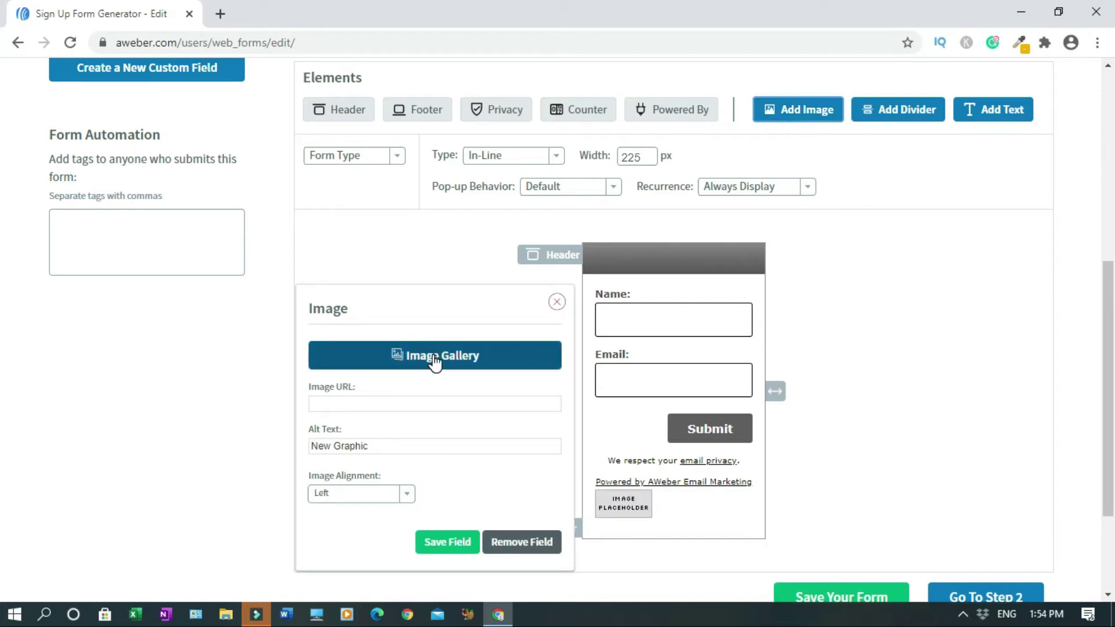
left_click(434, 359)
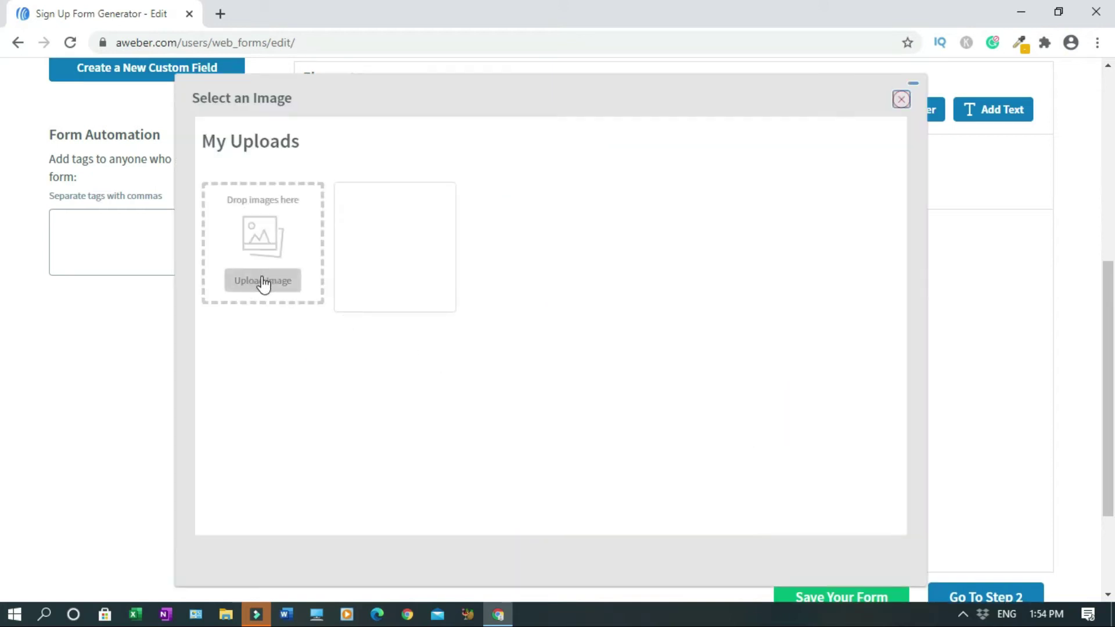
left_click(263, 281)
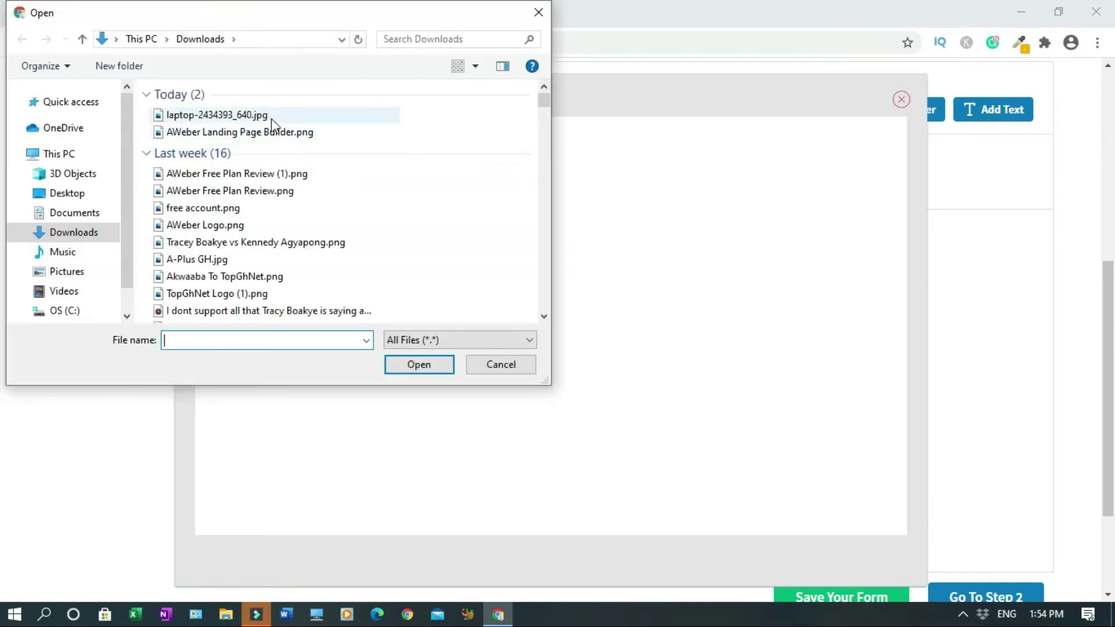
left_click(271, 115)
left_click(400, 366)
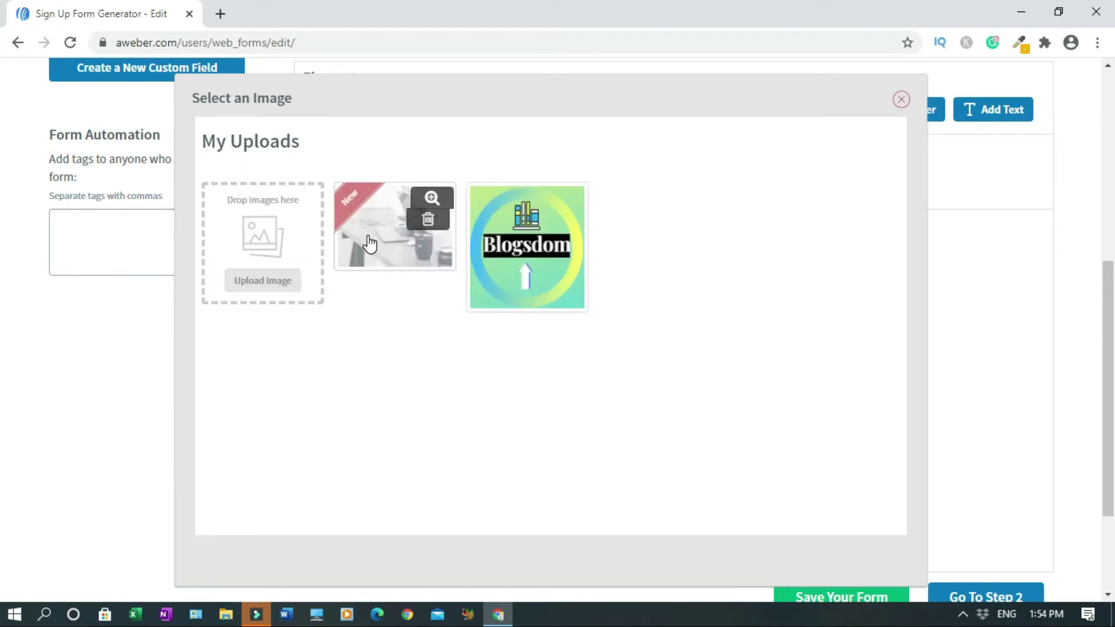
left_click(369, 243)
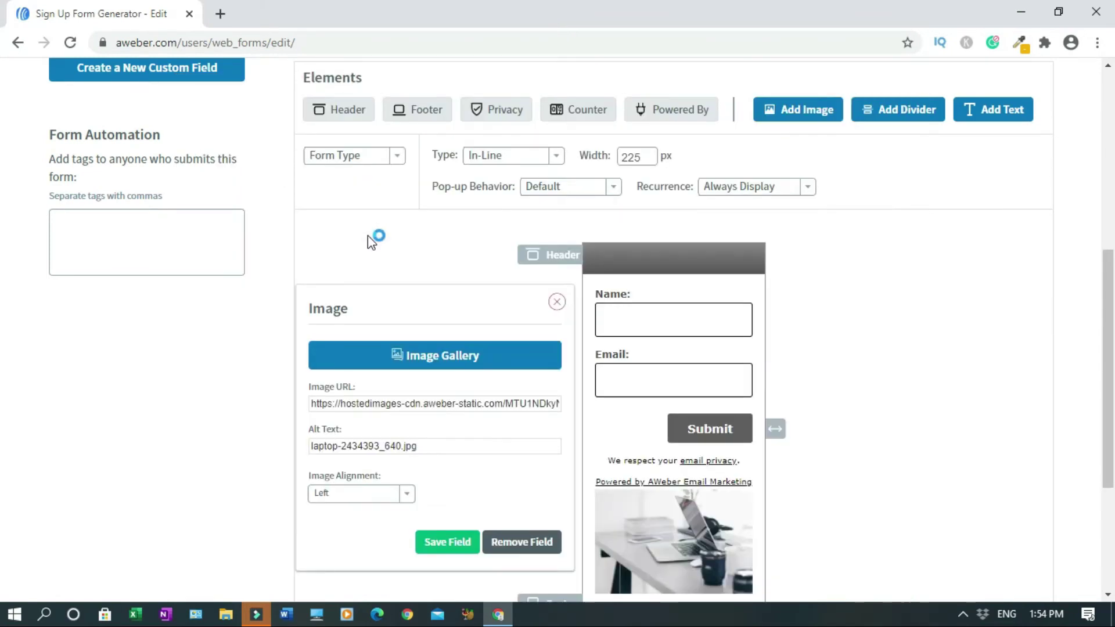
Move the laptop image to the top of the form body, above the Name field
scroll(368, 236, "down", 2)
mouse_move(698, 411)
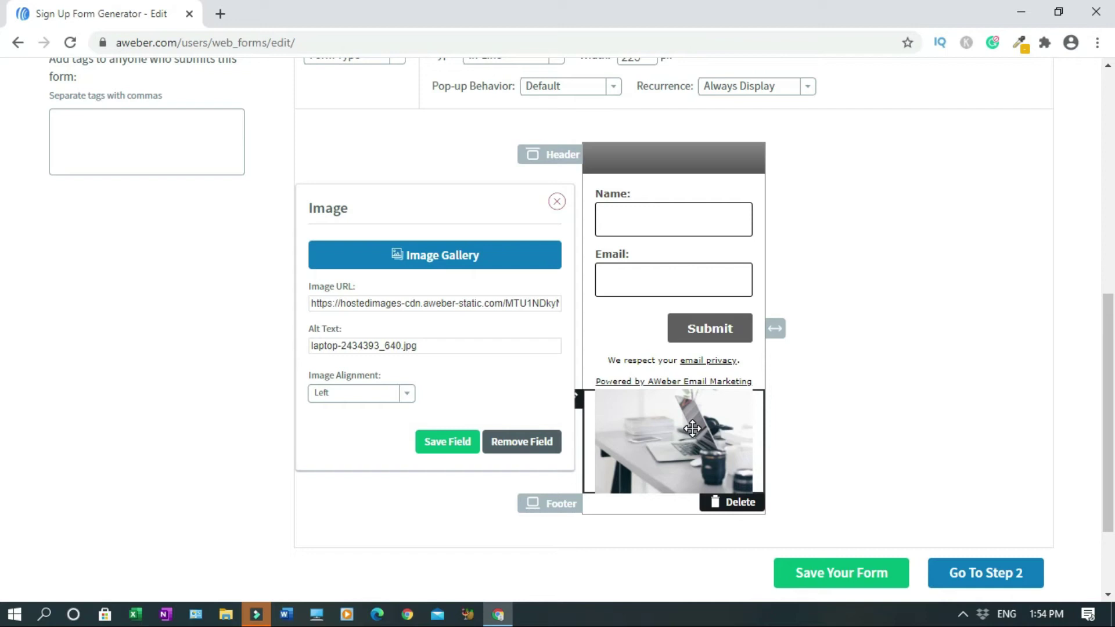
left_click_drag(692, 429, 681, 209)
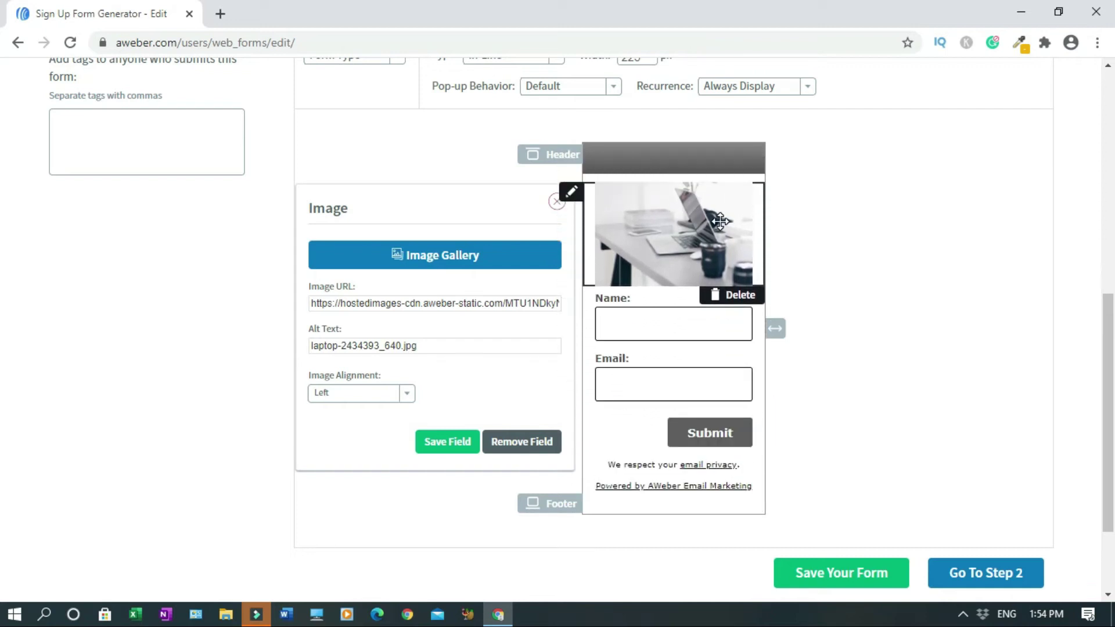
Enter "Get Digital Marketing & Web Design Updates!" in the form's text element and place it above the laptop image
type("et ")
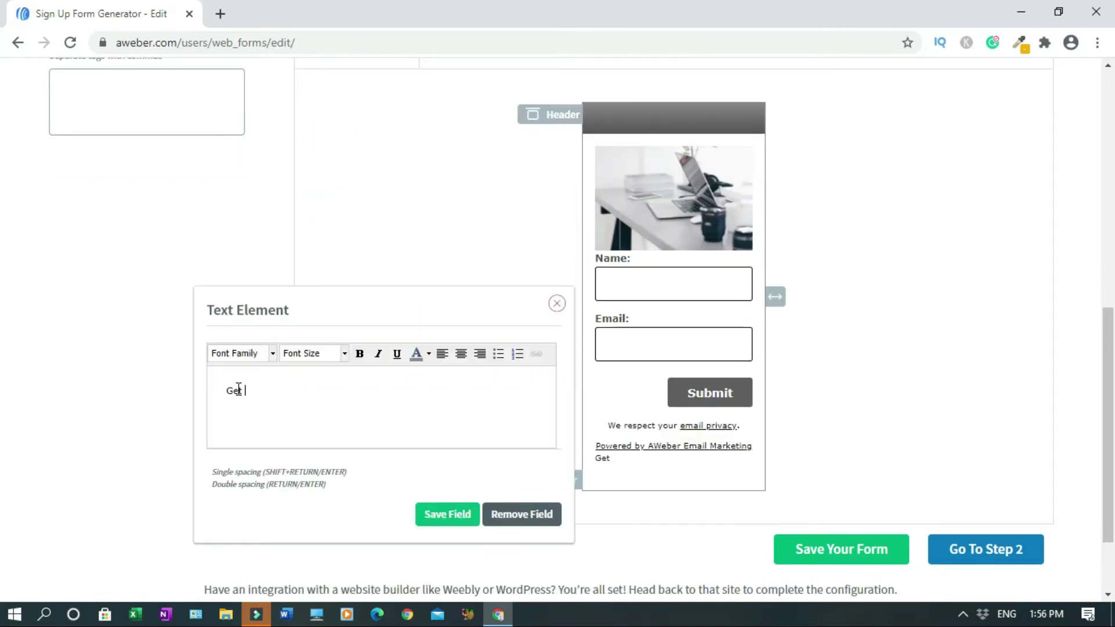
type("Digital Marketing & Web")
double_click(349, 390)
key("End")
type("Design ")
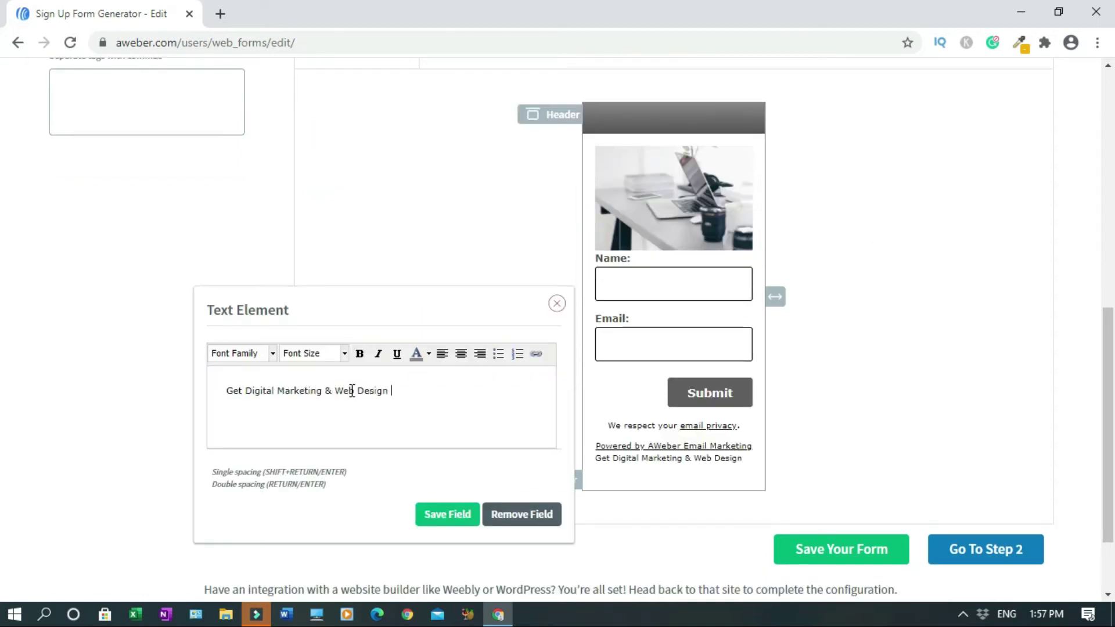
type("Updates!")
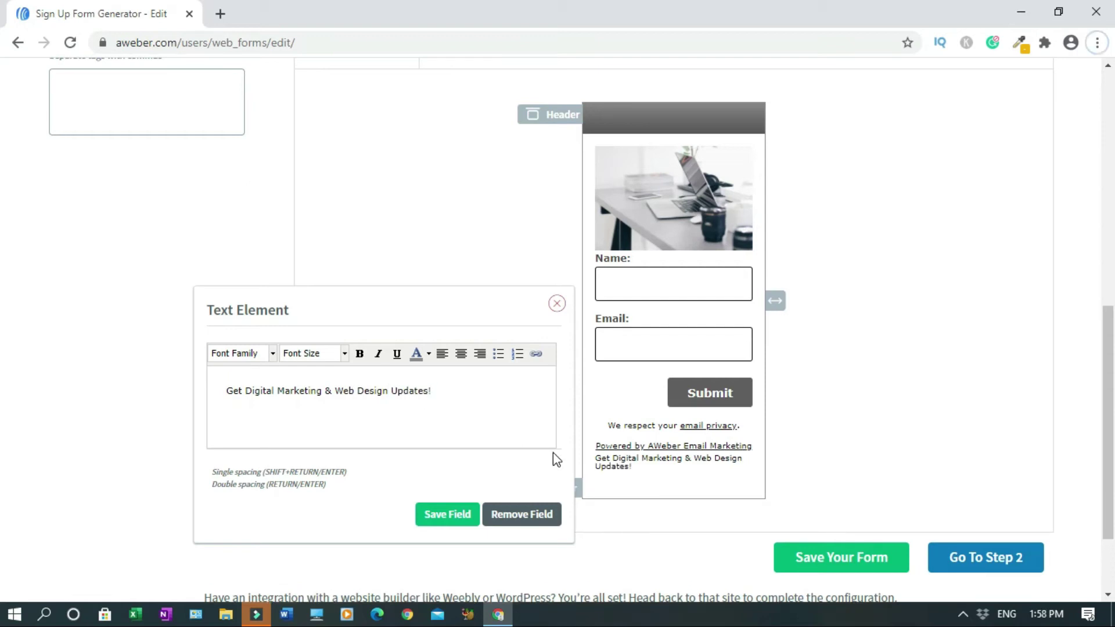
left_click(558, 305)
scroll(5, 348, "down", 6)
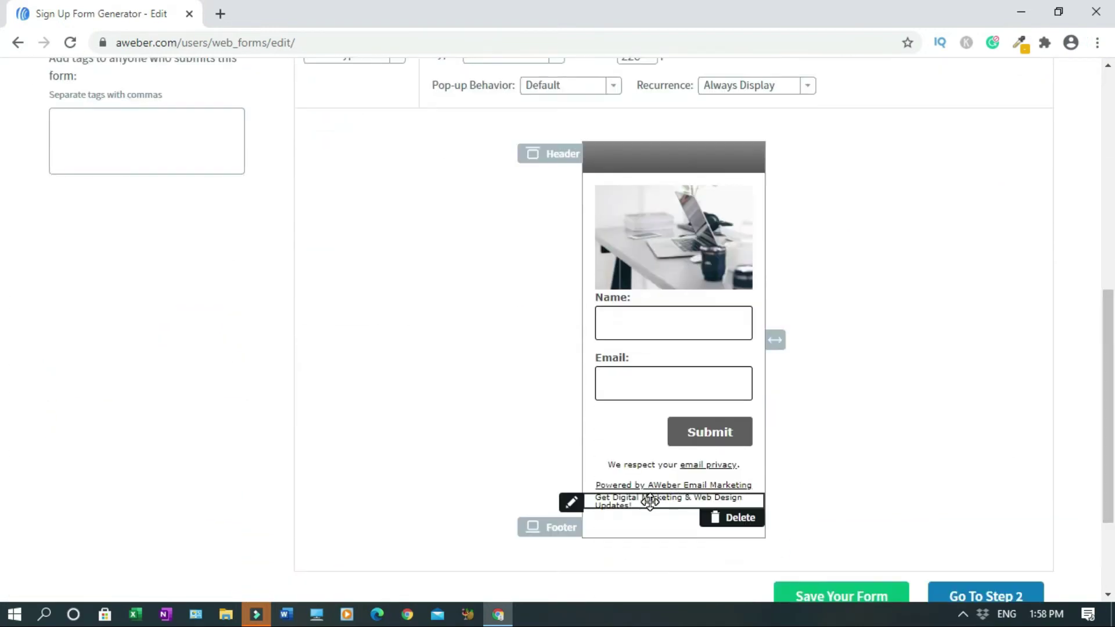
left_click_drag(650, 501, 670, 191)
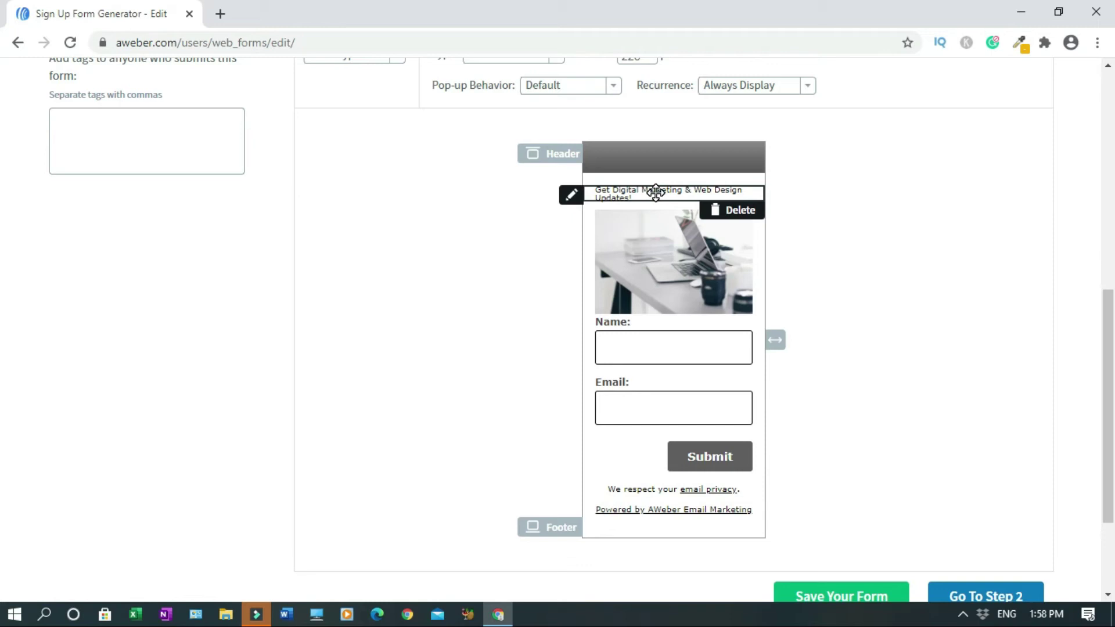
Centre the form's headline text and split it into two lines reading "Get Digital Marketing and" and "Web Design Updates!"
left_click(657, 192)
left_click(461, 171)
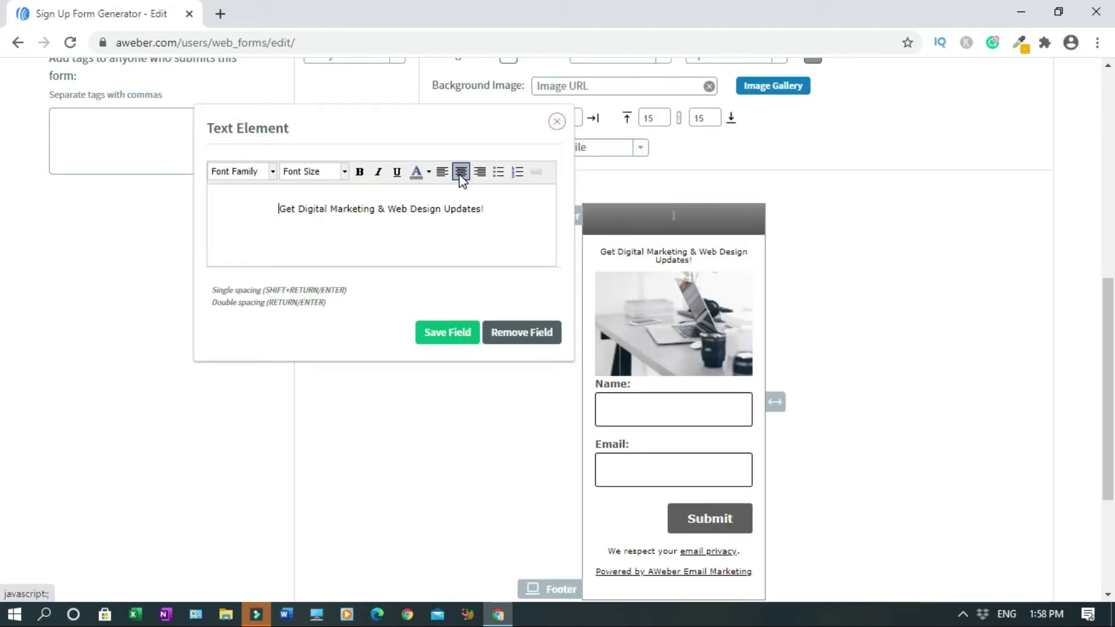
left_click(388, 209)
key("Return")
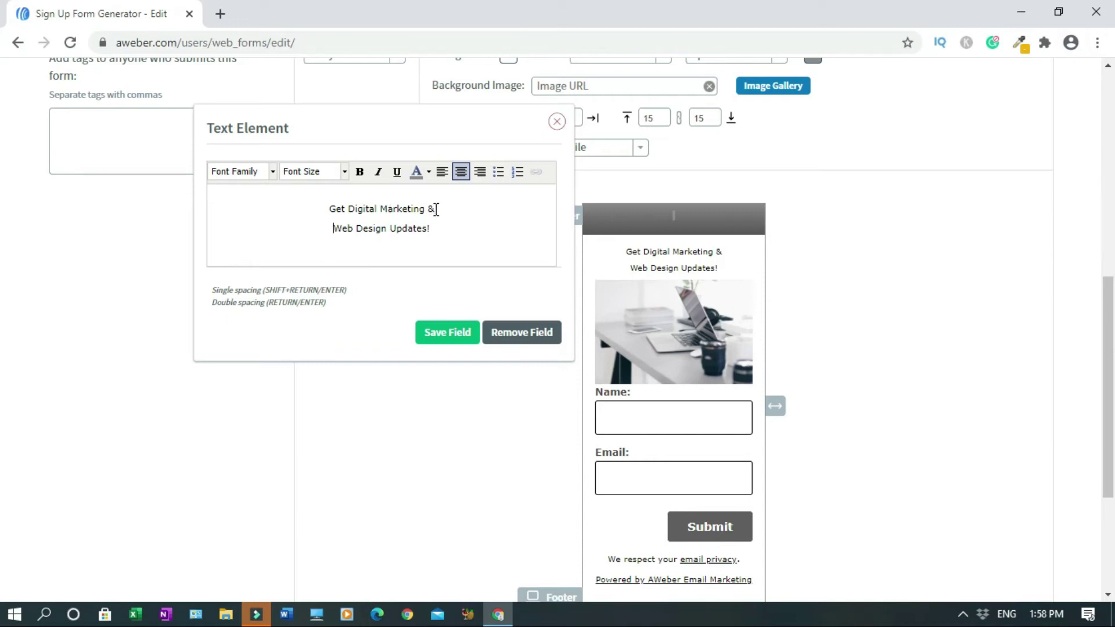
type("and")
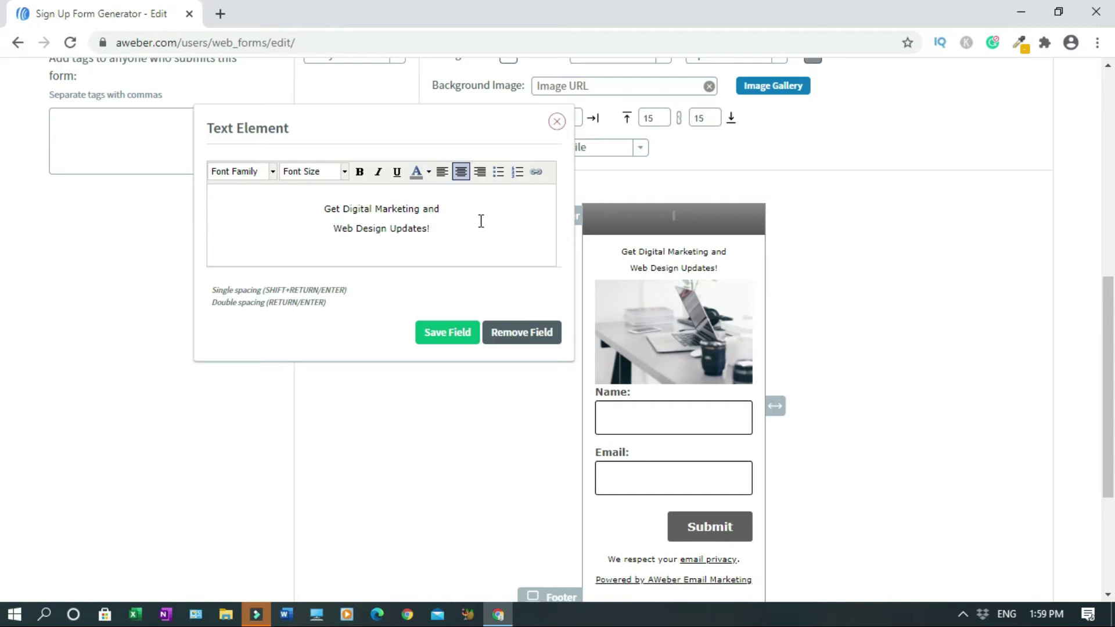
Make both lines of the headline text bold and close the text element editor
left_click_drag(321, 208, 463, 226)
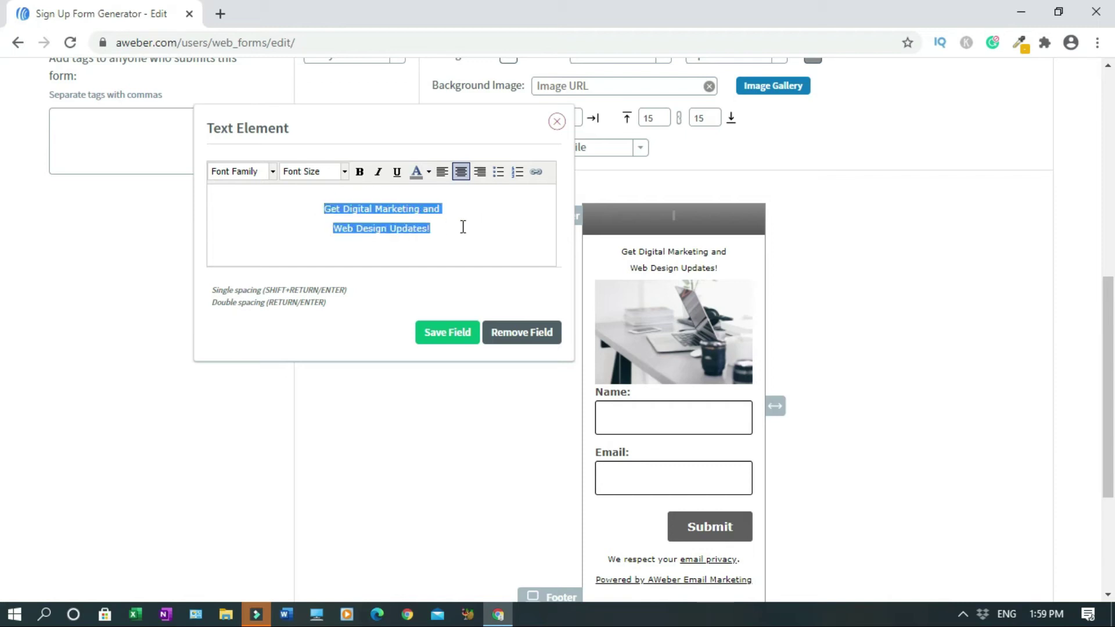
left_click(359, 172)
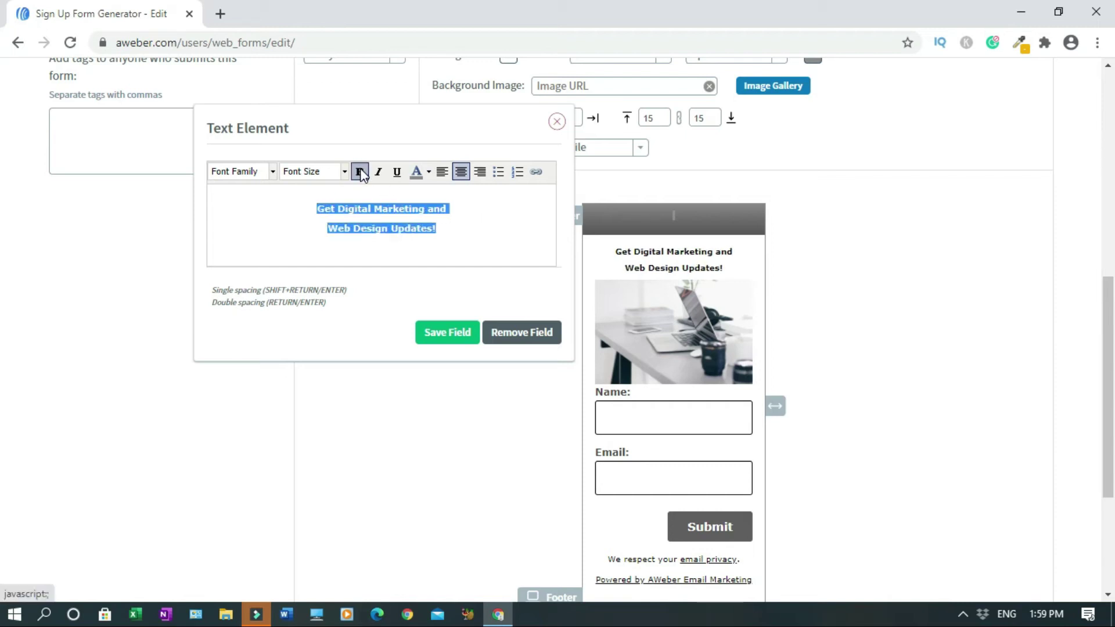
left_click(560, 124)
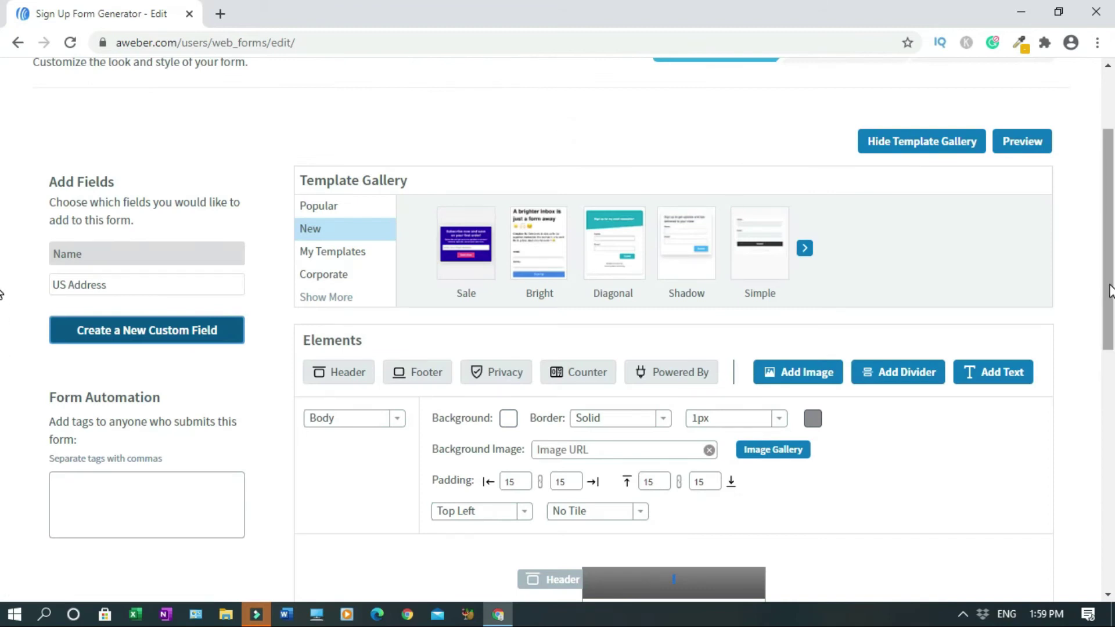
Set the form body's background colour to the blue shade 4982c7
scroll(3, 405, "down", 4)
scroll(3, 424, "down", 2)
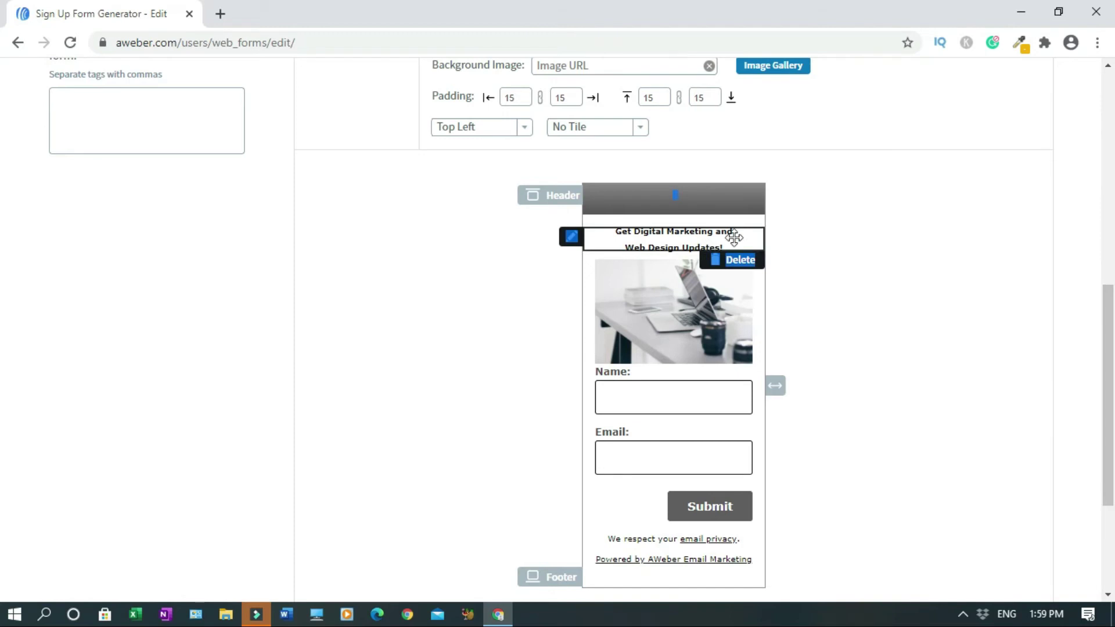
scroll(3, 363, "down", 1)
scroll(1108, 292, "up", 3)
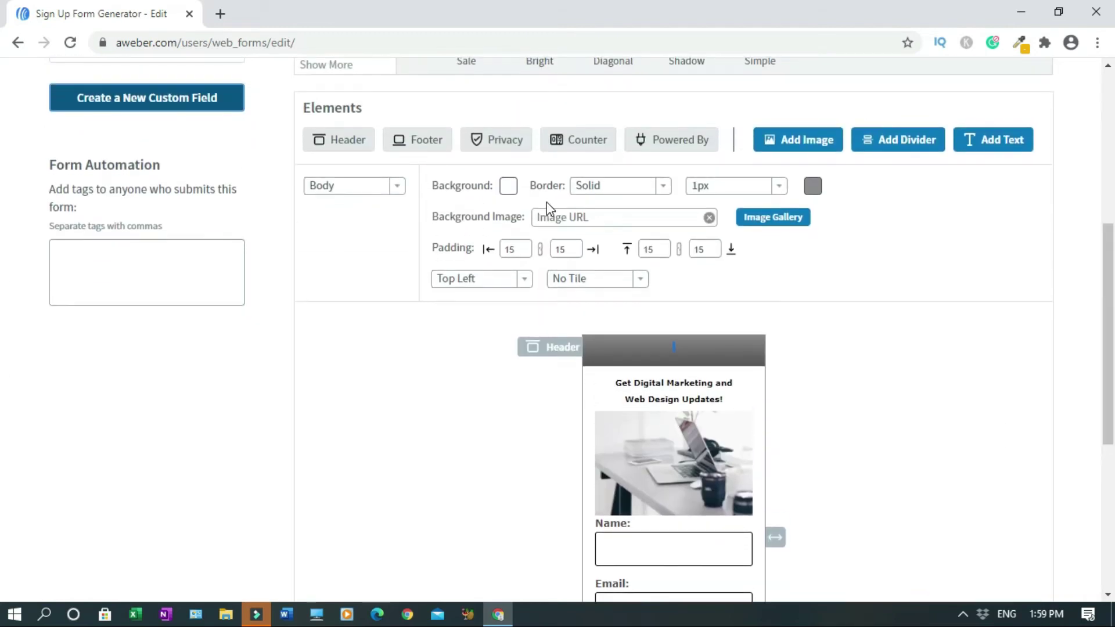
left_click(509, 189)
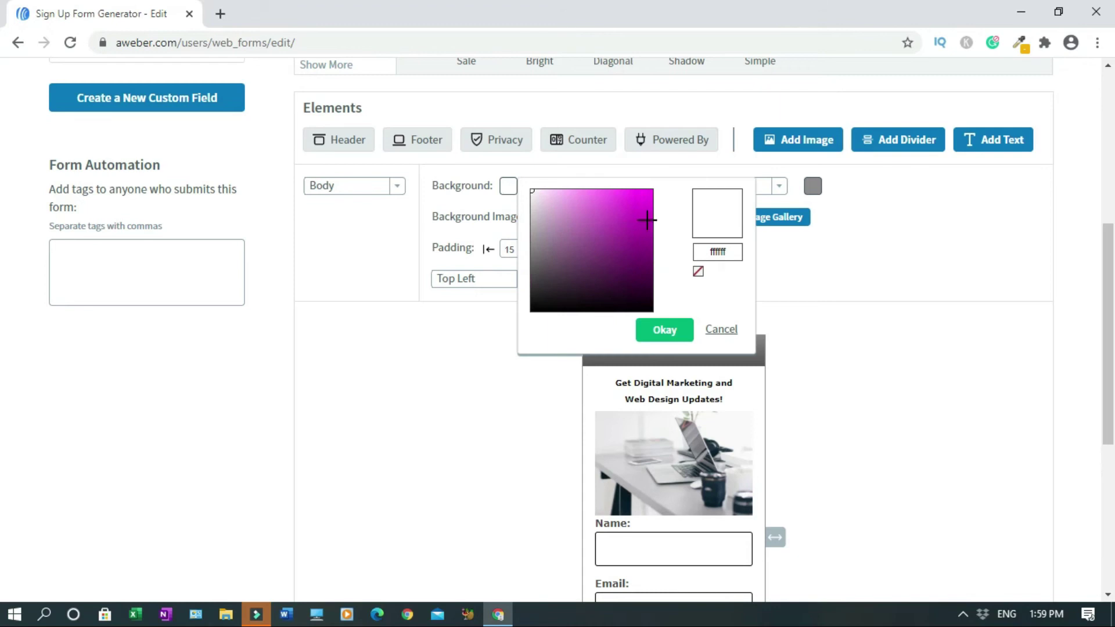
left_click(674, 228)
scroll(670, 238, "up", 1)
left_click(672, 247)
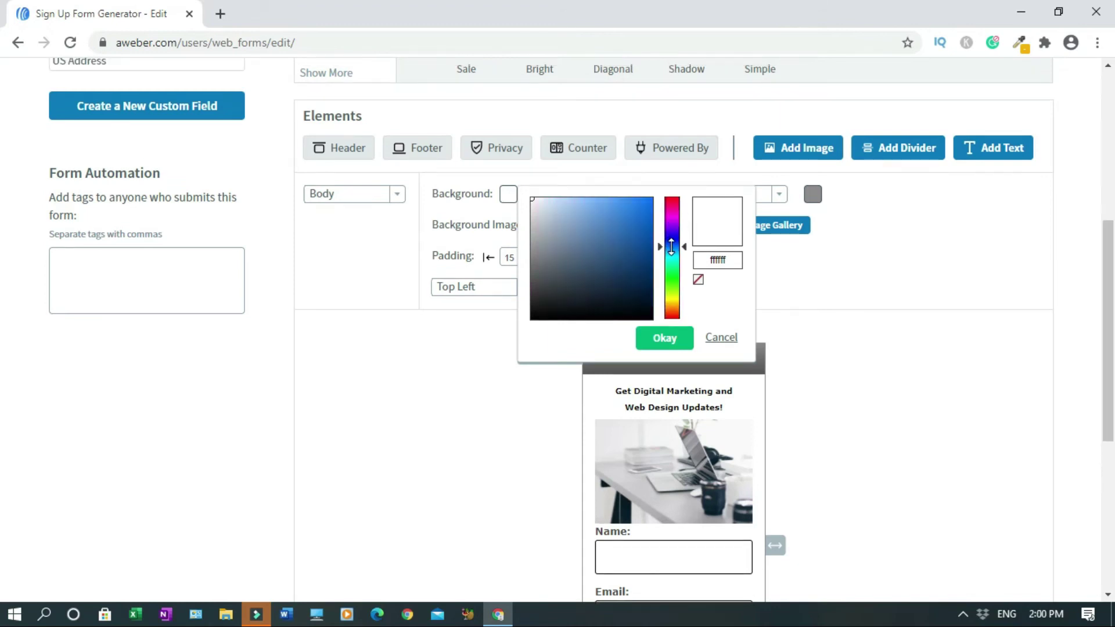
left_click(607, 224)
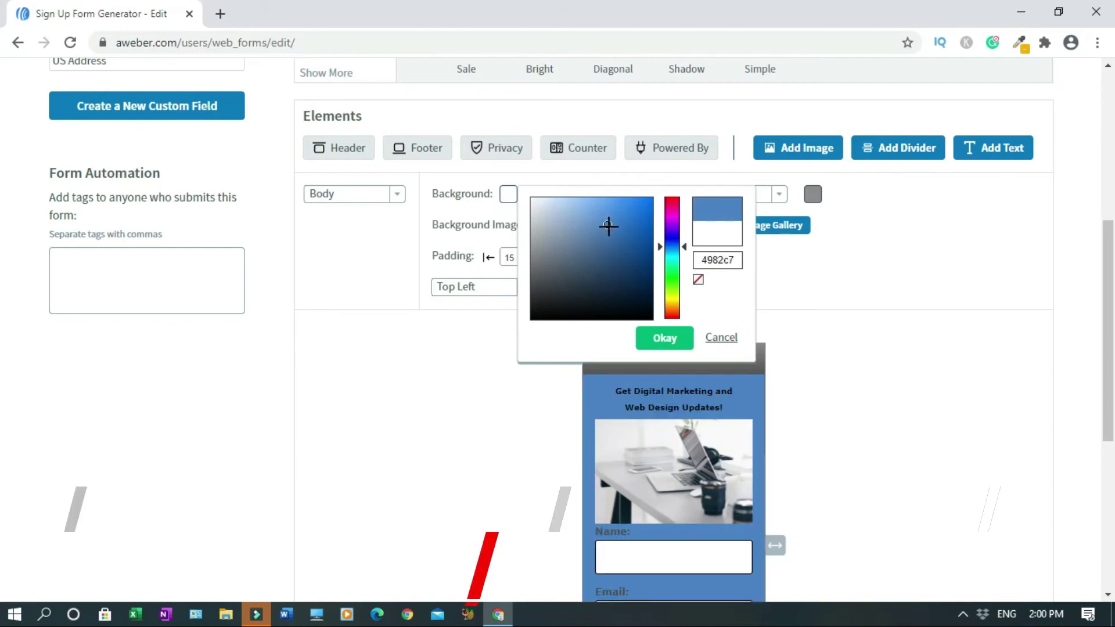
left_click(672, 342)
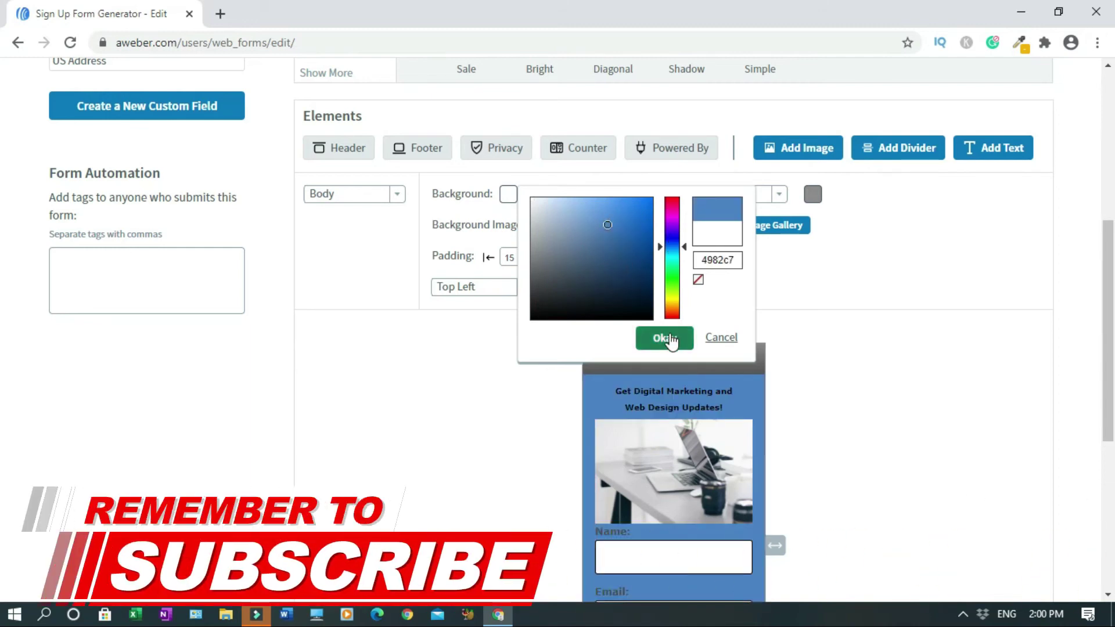
Proceed to the form's basic settings in step 2 and name the form "Digital Marketing and Web Design Form"
scroll(3, 442, "down", 5)
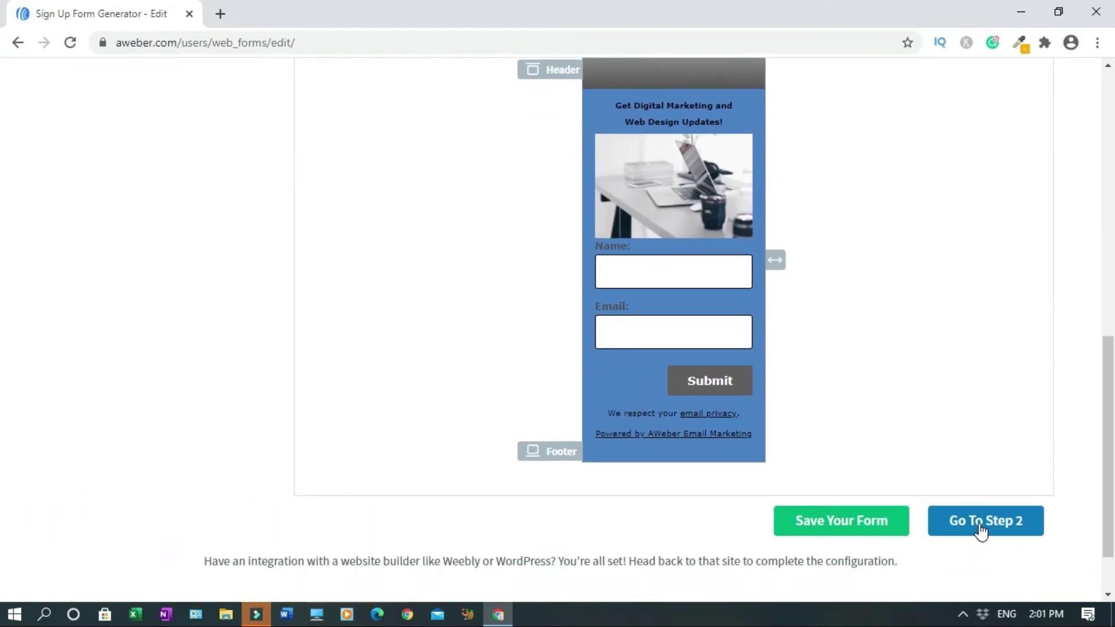
left_click(980, 528)
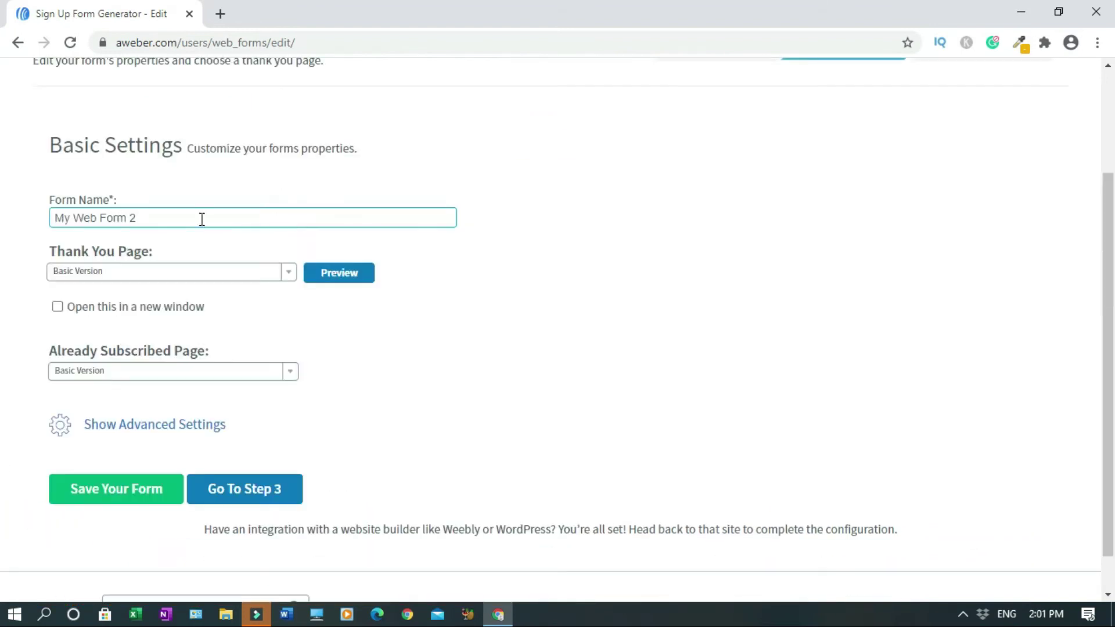
triple_click(107, 218)
type("Digital Marketing and Web Design Form")
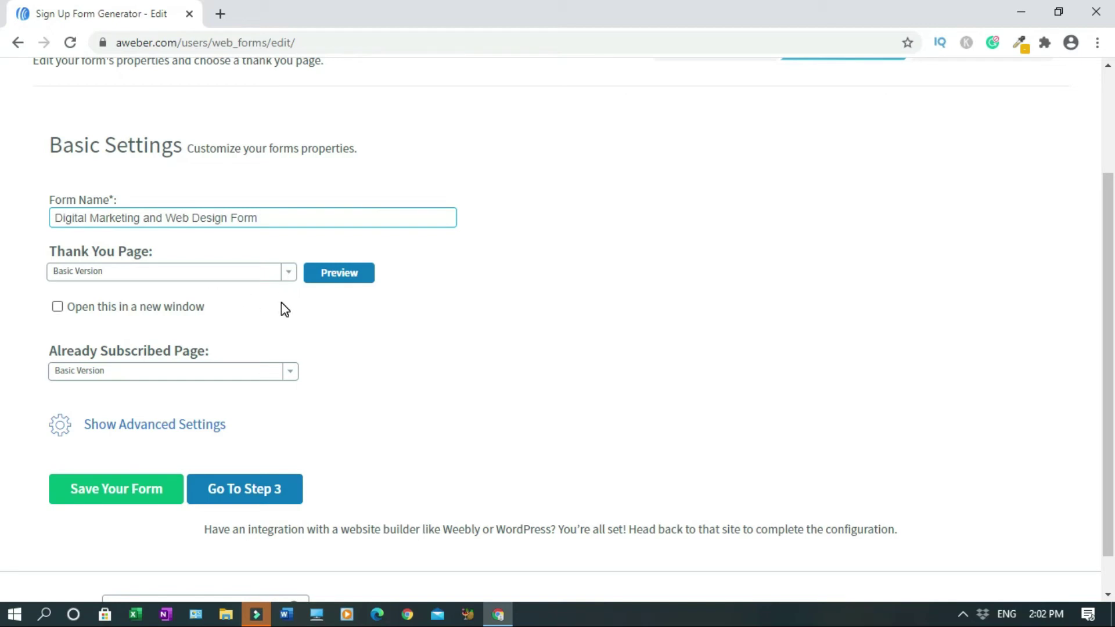
Try the Custom Page option for the thank you page, clearing its URL, and switch back to Basic Version
left_click(289, 276)
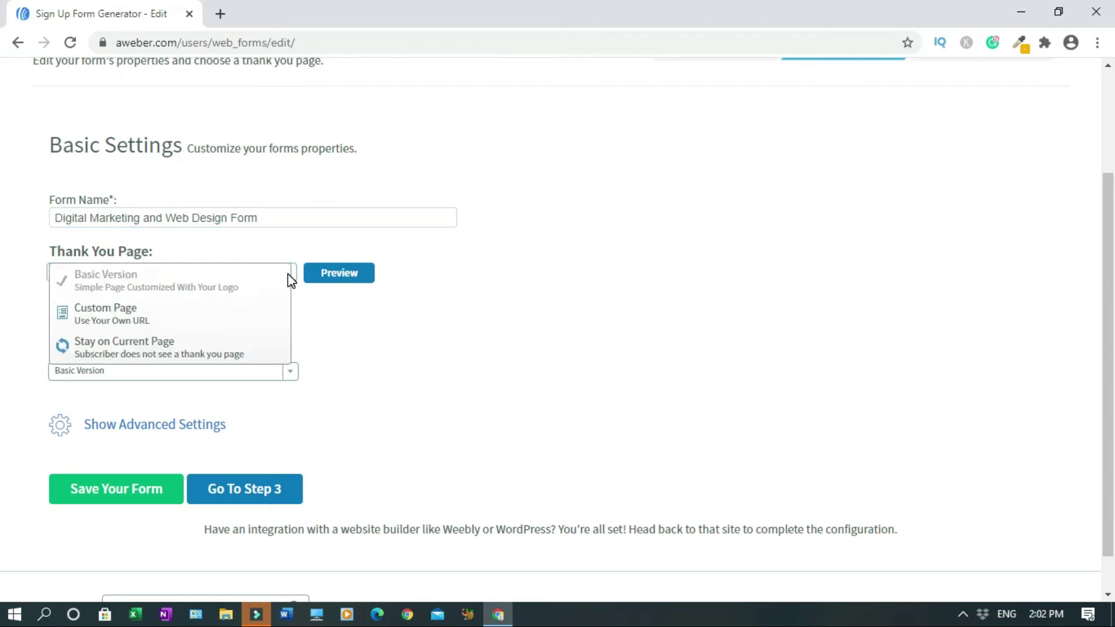
left_click(155, 316)
left_click(157, 310)
double_click(157, 309)
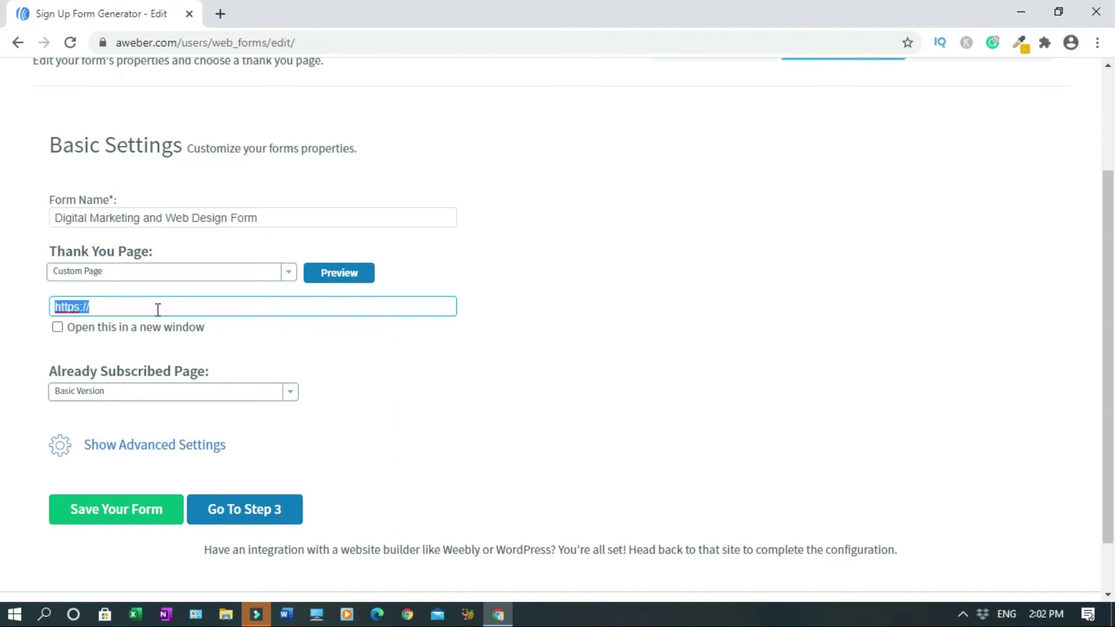
key("BackSpace")
left_click(289, 274)
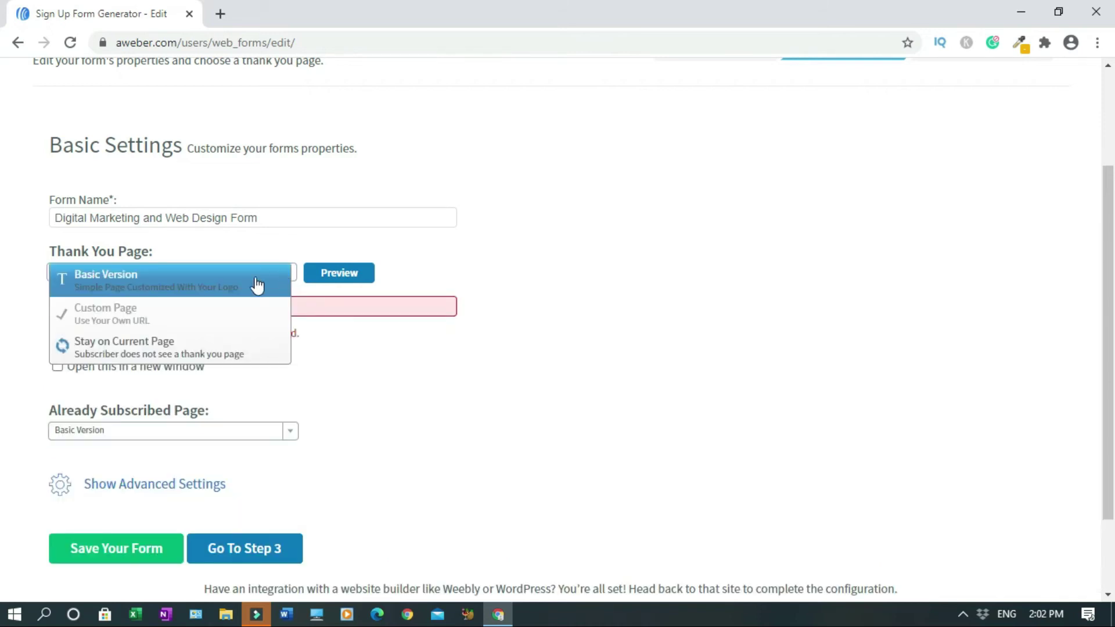
left_click(202, 290)
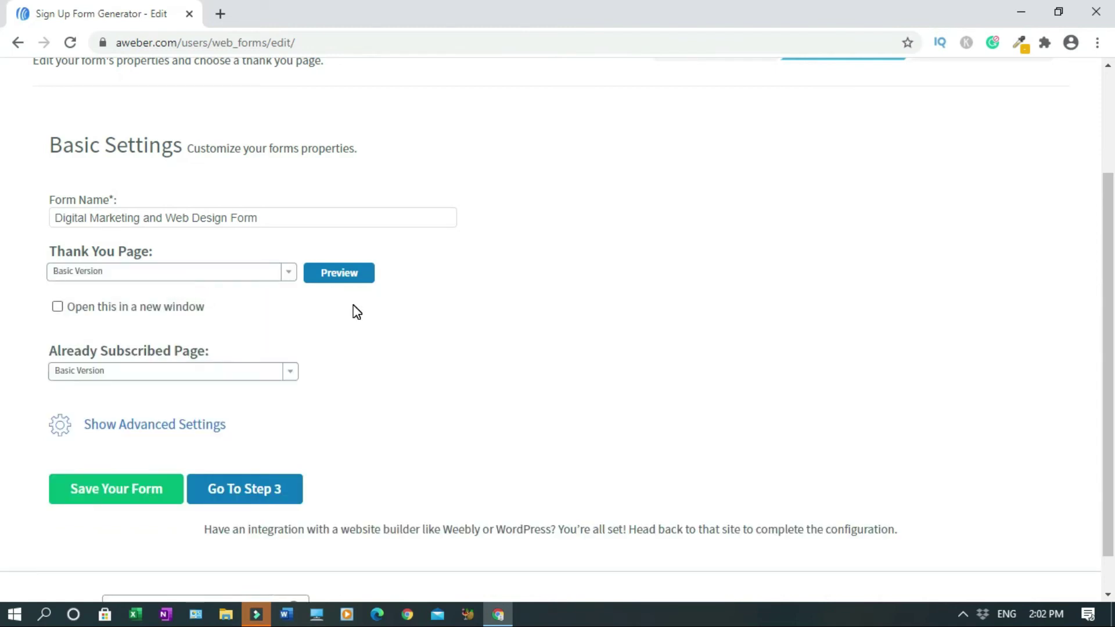
Preview the Basic Version thank you page and close the preview
left_click(347, 277)
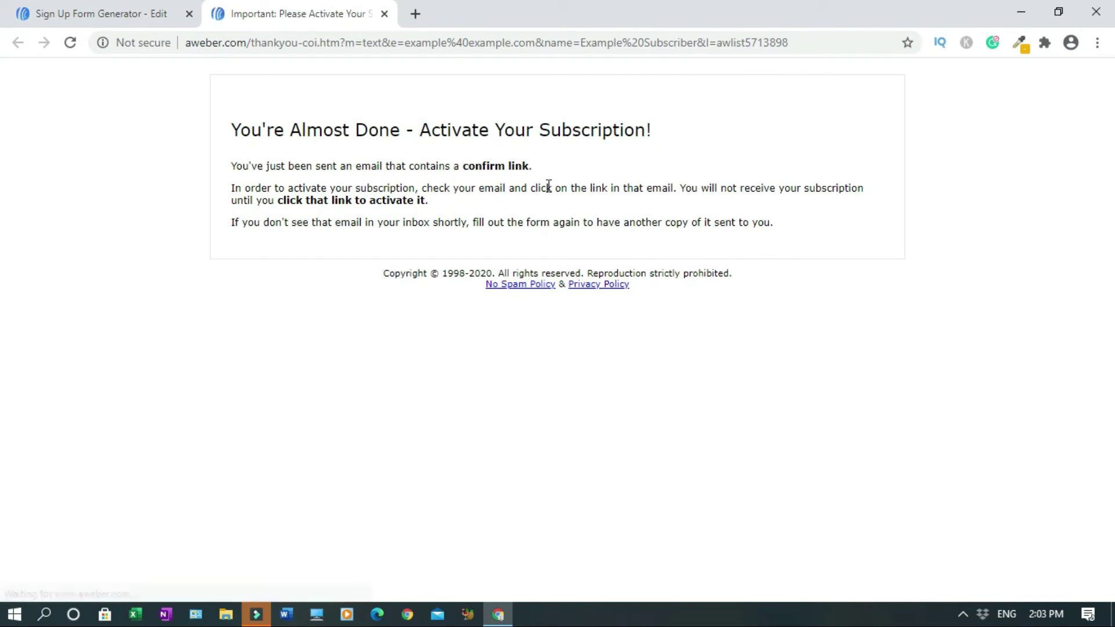
left_click(384, 13)
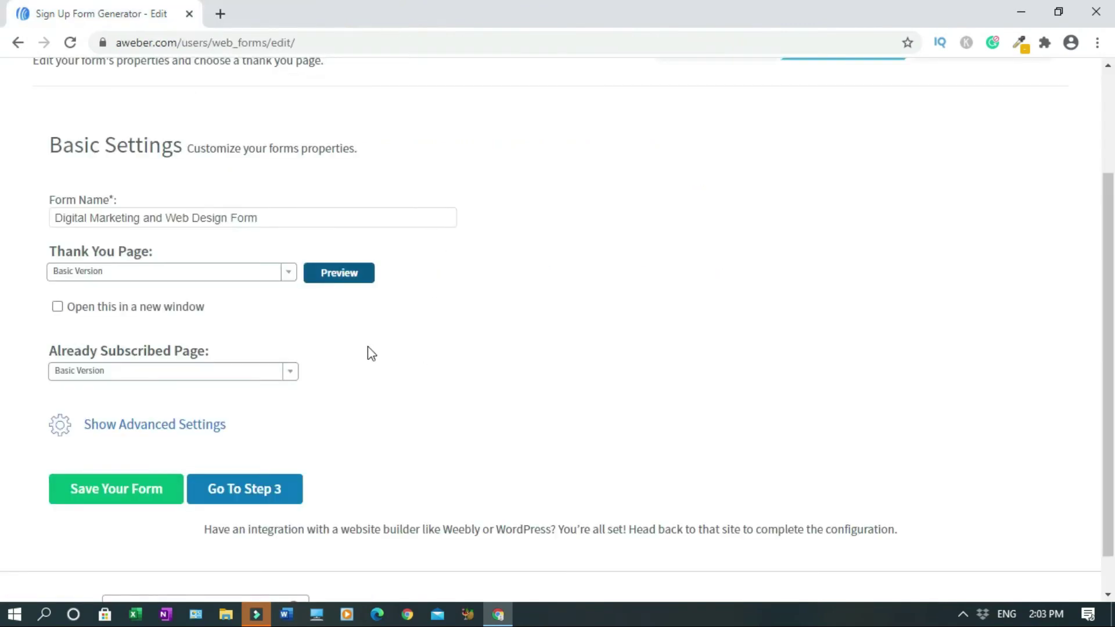
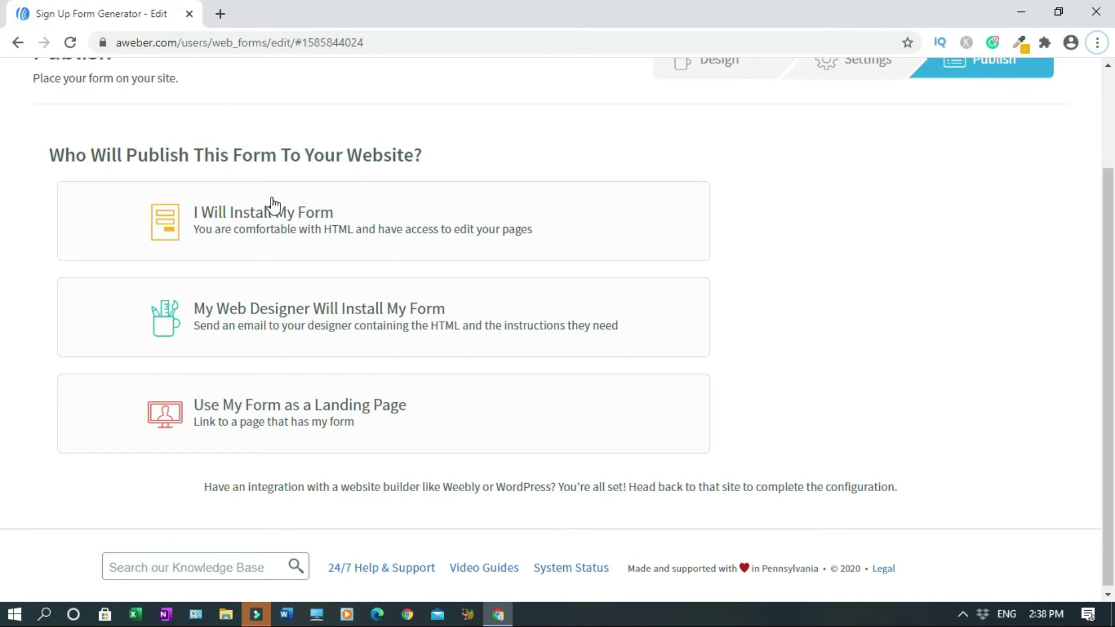
Choose to install the form yourself on the website and display its Javascript snippet
left_click(262, 223)
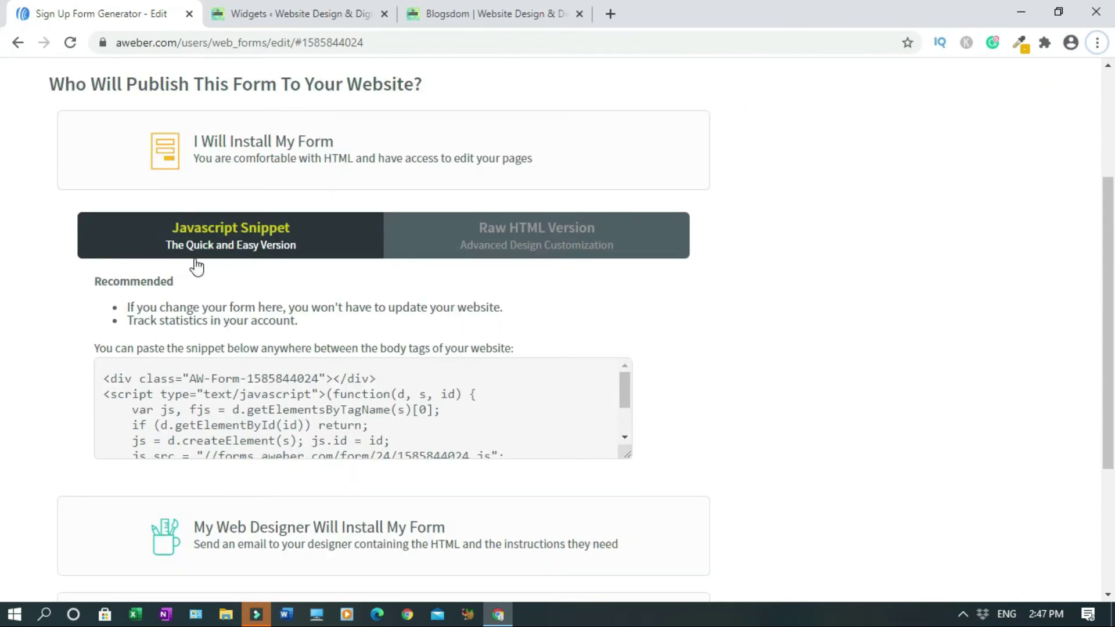
Select the form's entire Javascript snippet
left_click(279, 381)
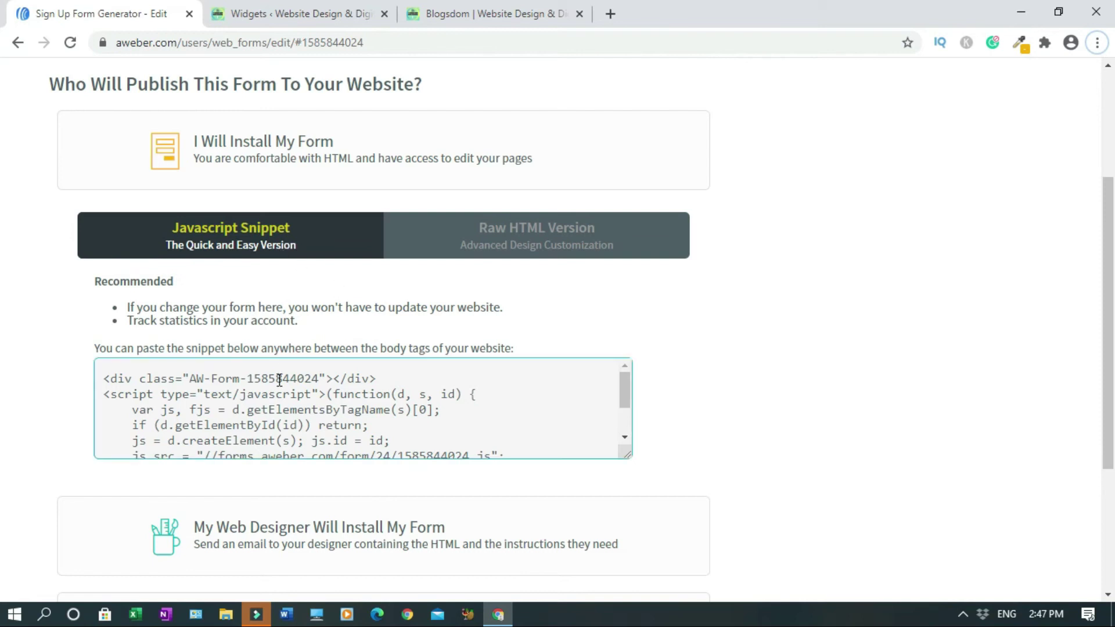
key("ctrl+a")
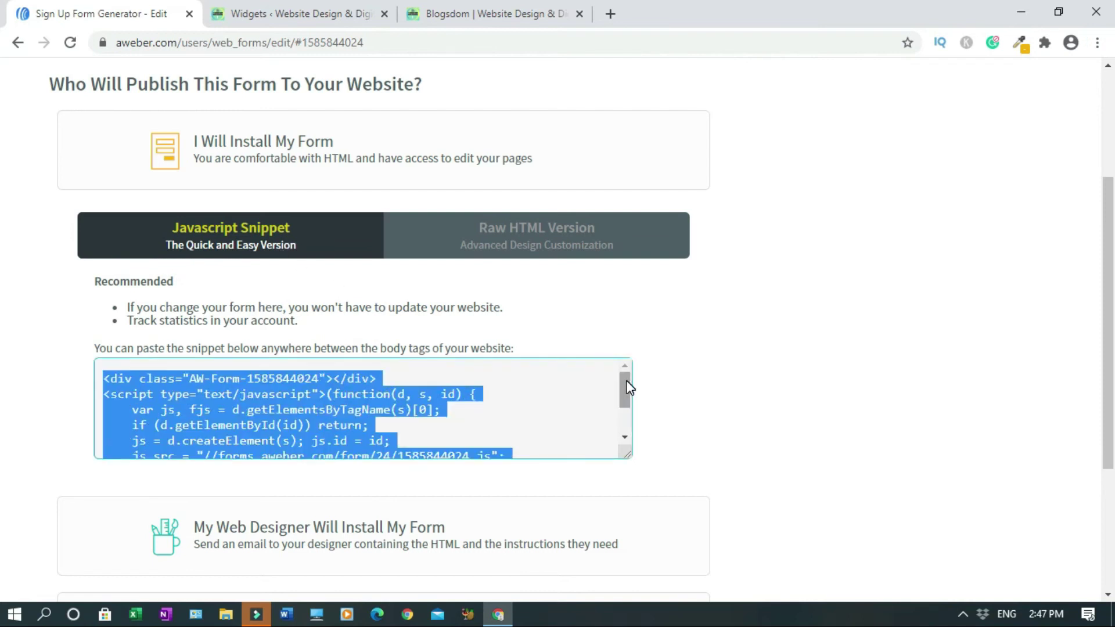
mouse_move(627, 388)
left_mouse_down()
mouse_move(635, 423)
mouse_move(628, 378)
left_mouse_up()
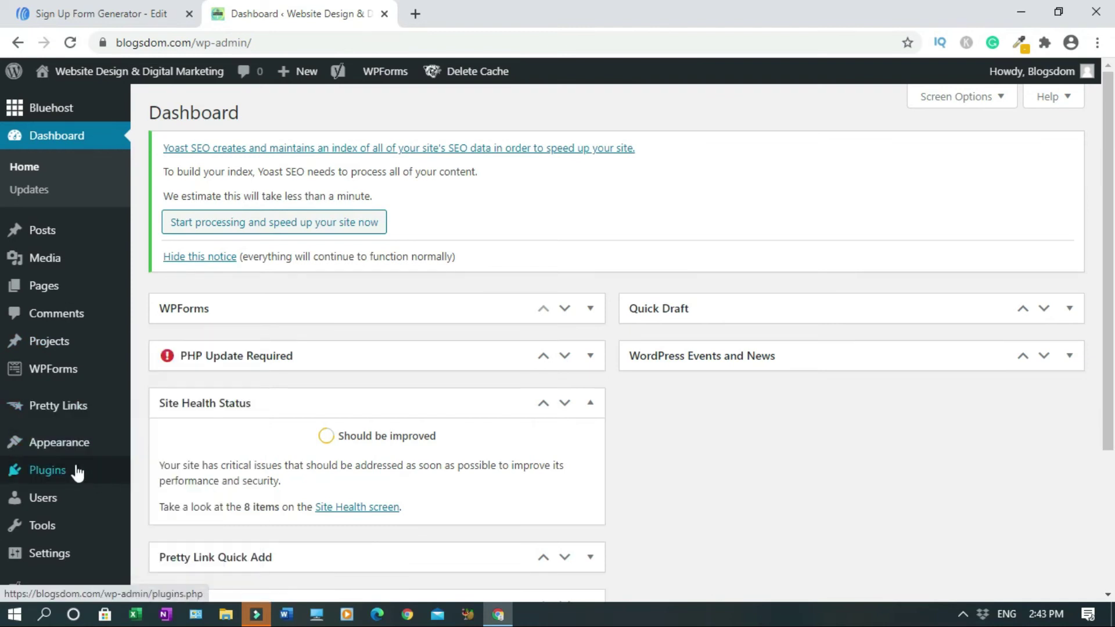
Open the WordPress widgets page and add a Custom HTML widget to the Sidebar area directly below Recent Posts
mouse_move(76, 456)
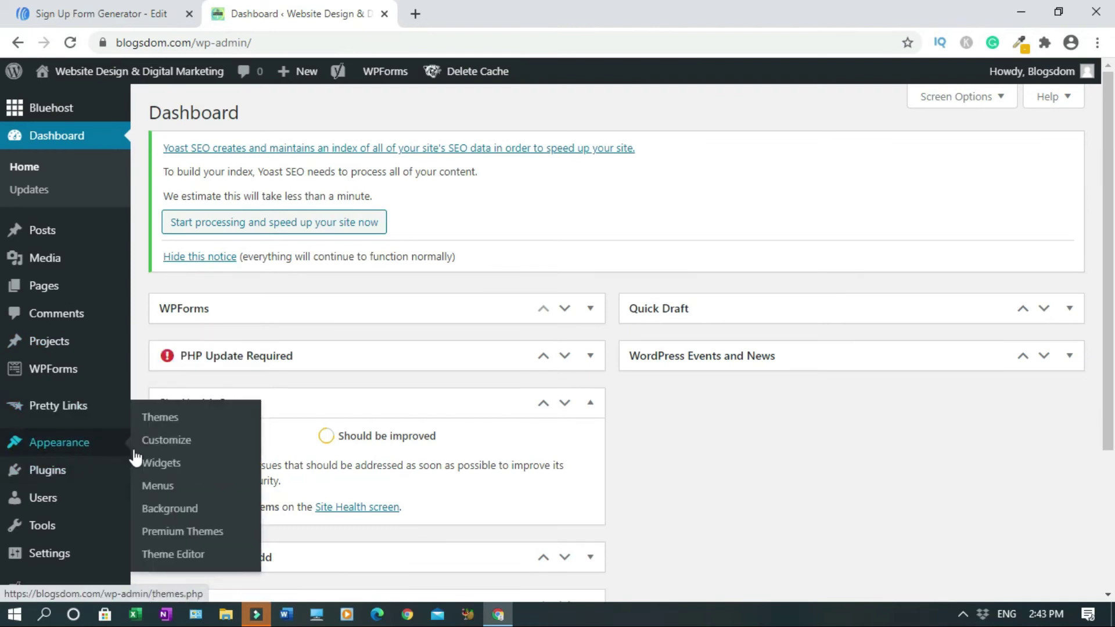
left_click(156, 463)
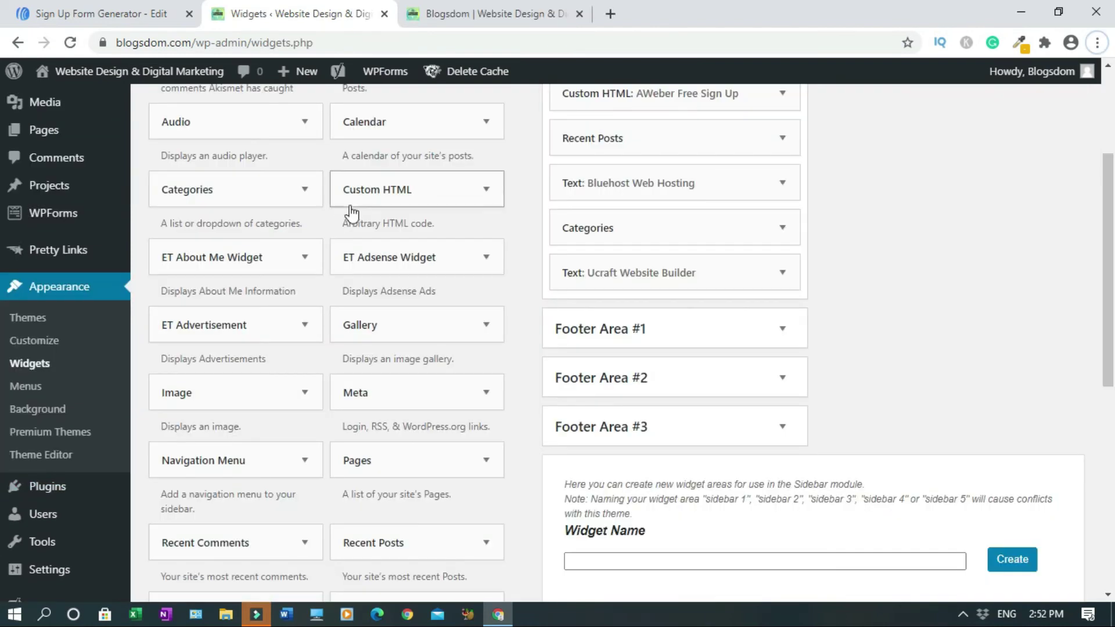
left_click_drag(356, 192, 580, 182)
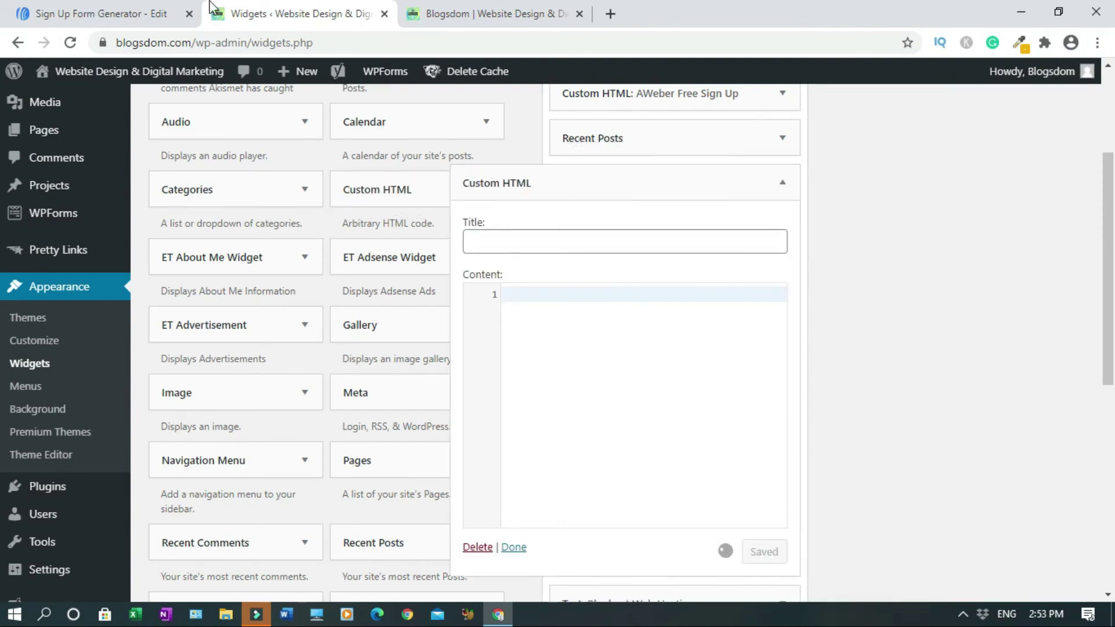
Return to the AWeber form's publish page and copy the complete Javascript snippet
left_click(90, 10)
left_click(636, 286)
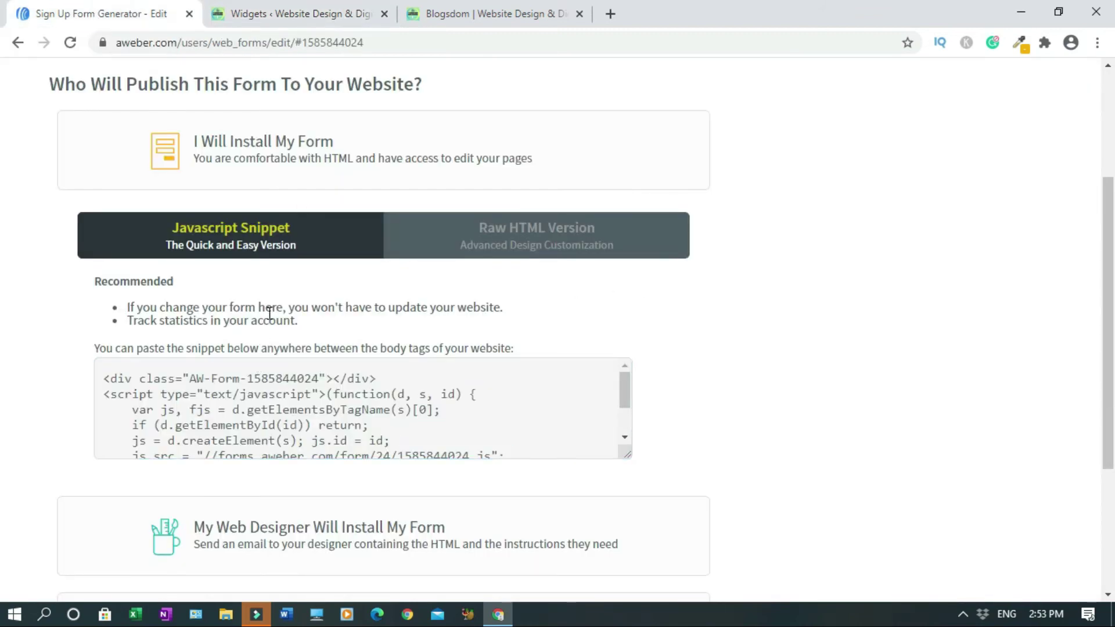
left_click(237, 396)
key("ctrl+c")
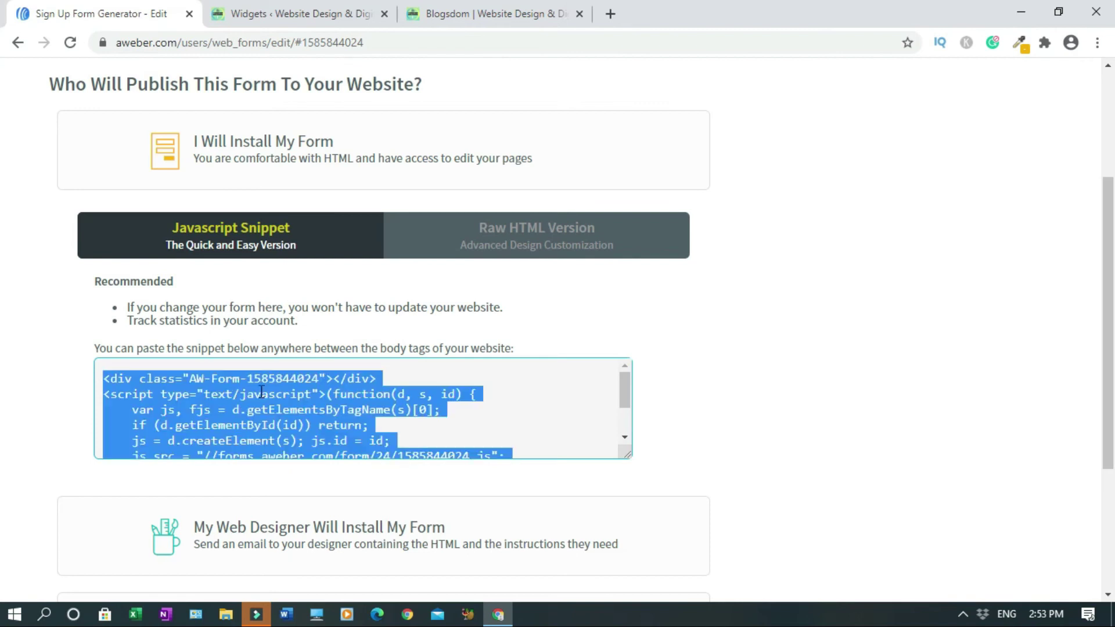
mouse_move(622, 379)
left_mouse_down()
mouse_move(626, 415)
mouse_move(625, 379)
left_mouse_up()
Paste the AWeber snippet into the content of the new Custom HTML widget, save the widget and close it
left_click(309, 5)
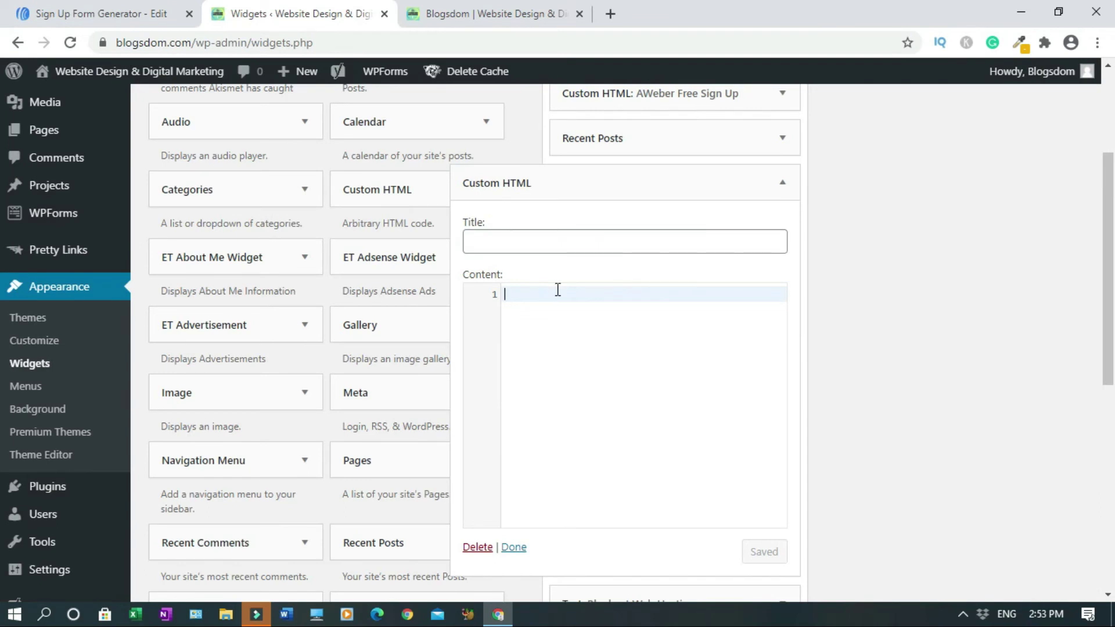
key("ctrl+v")
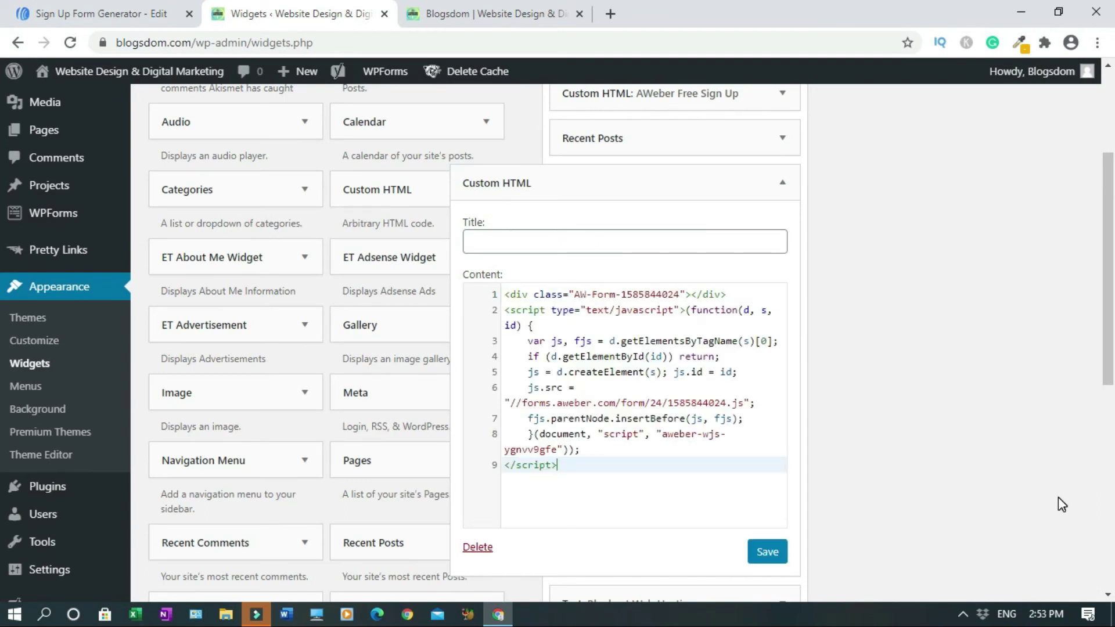
left_click(766, 553)
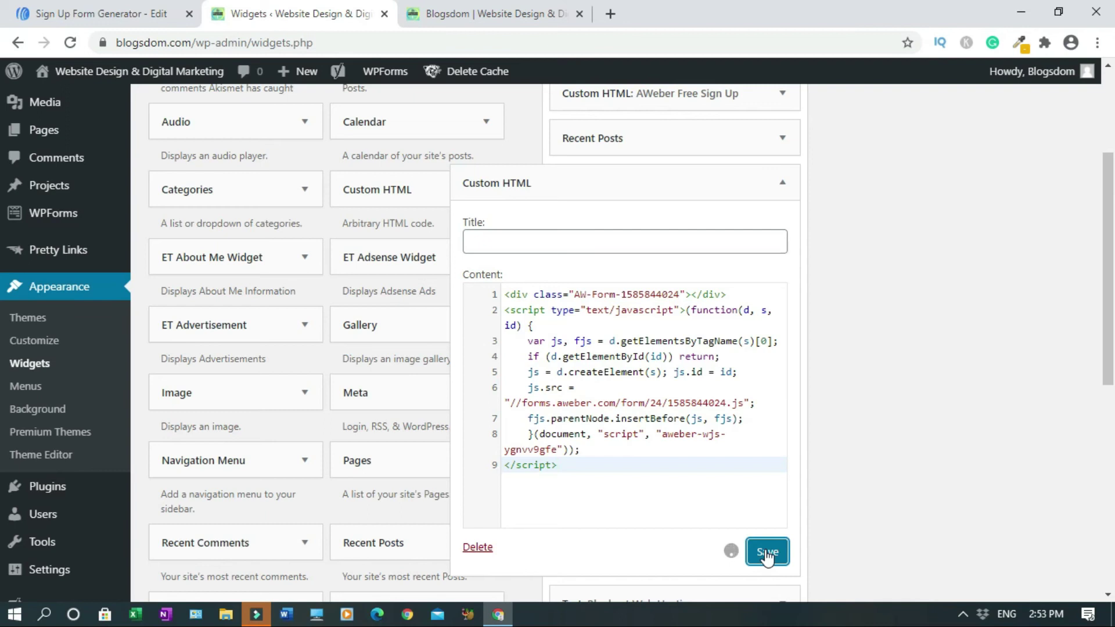
scroll(842, 552, "down", 1)
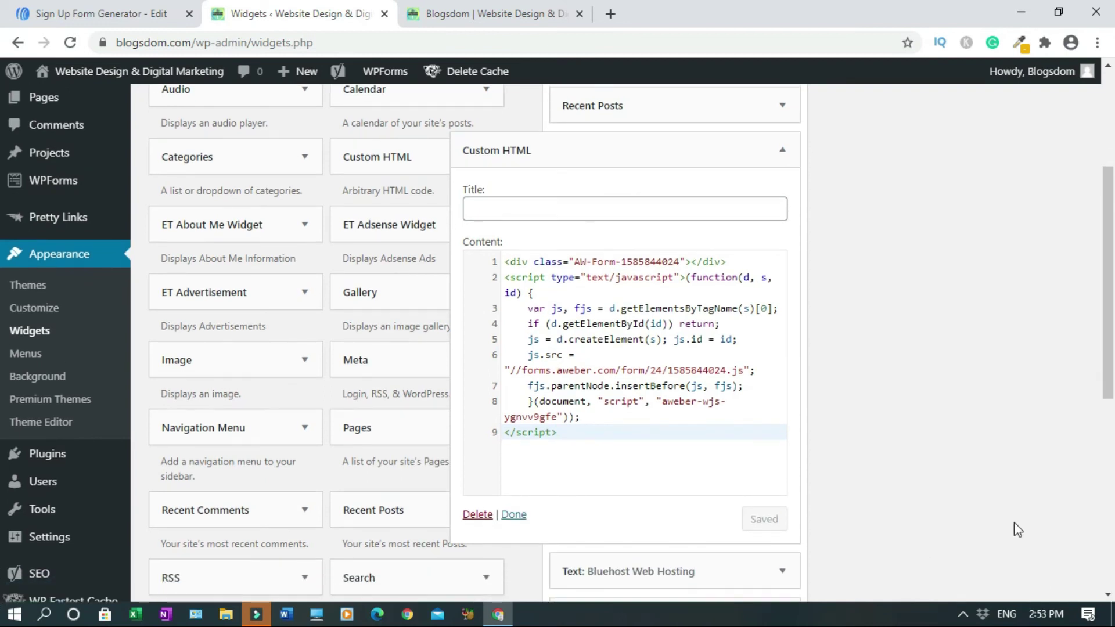
left_click(514, 516)
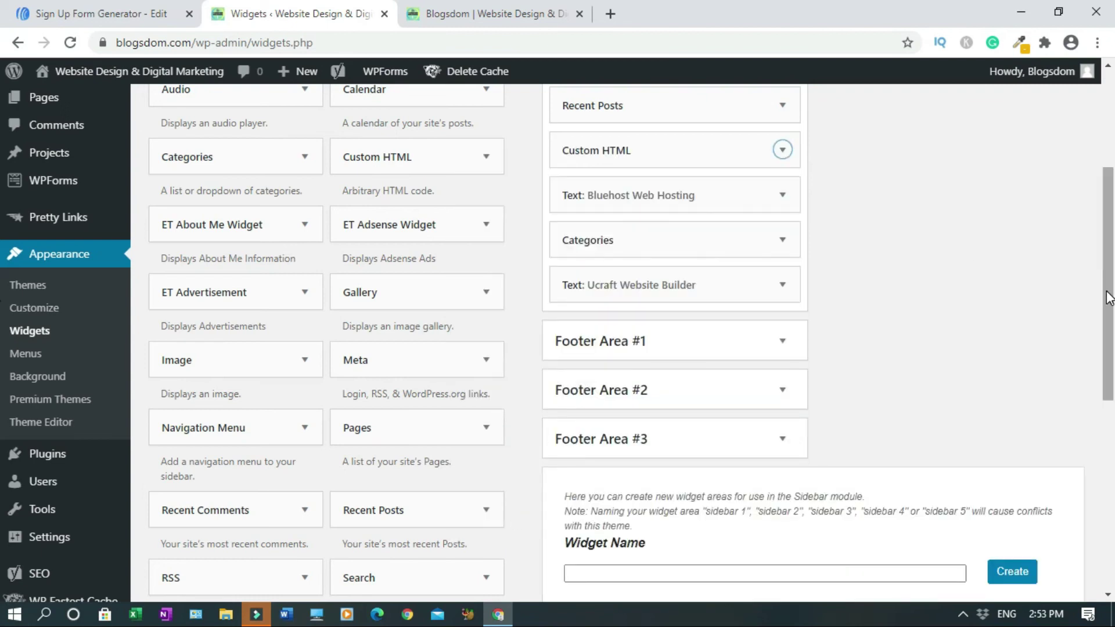
Switch to the website's home page and examine the sign up form in the blog sidebar
left_click_drag(1109, 300, 1113, 173)
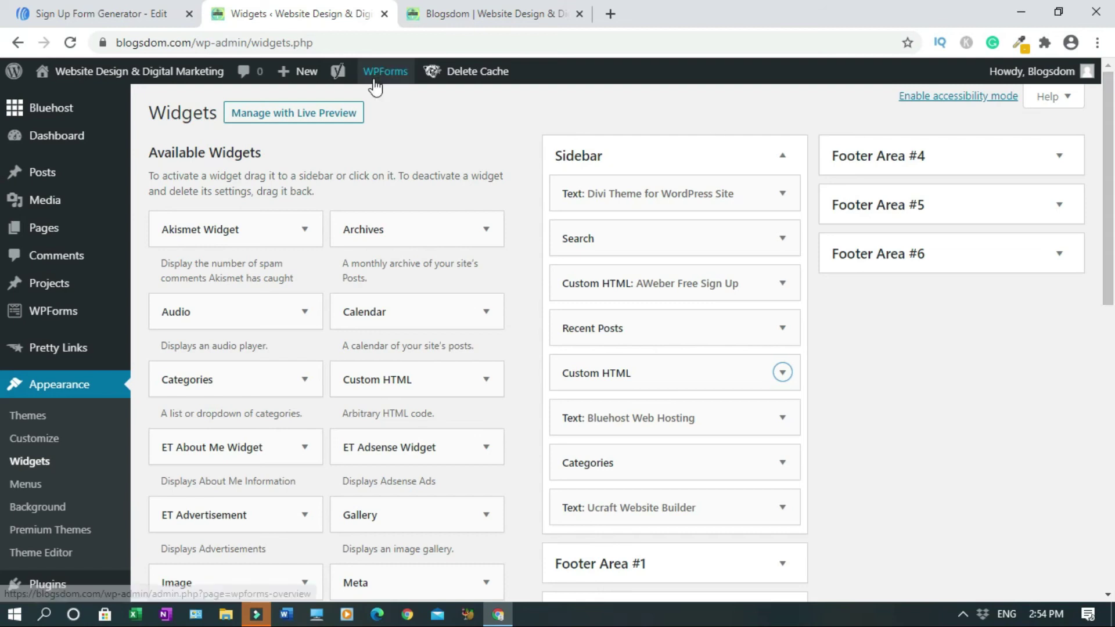
left_click(447, 14)
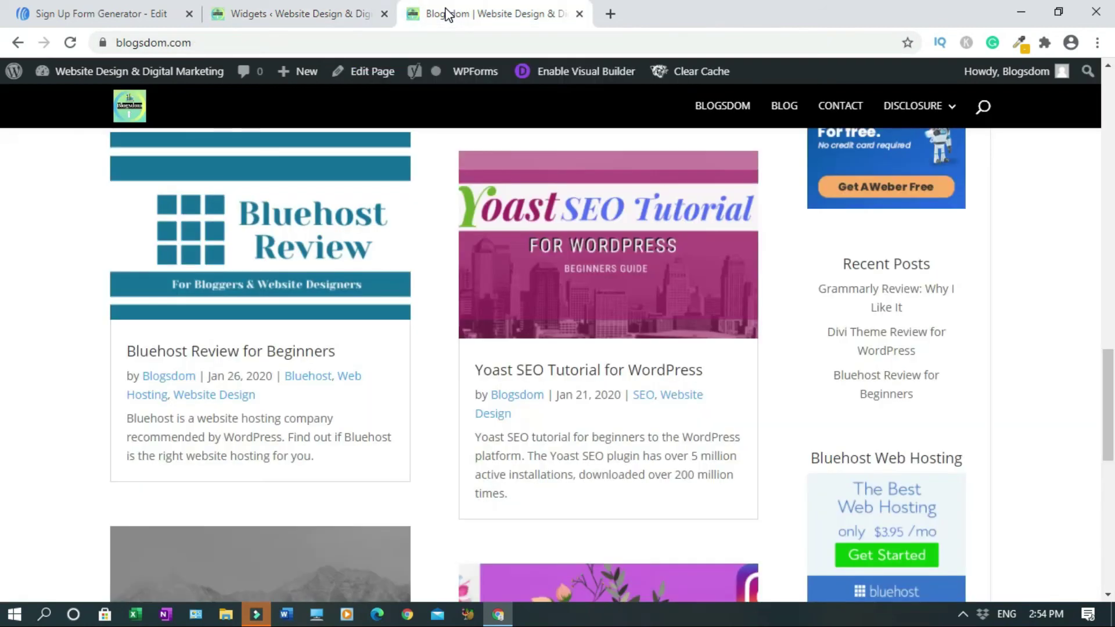
scroll(3, 271, "up", 8)
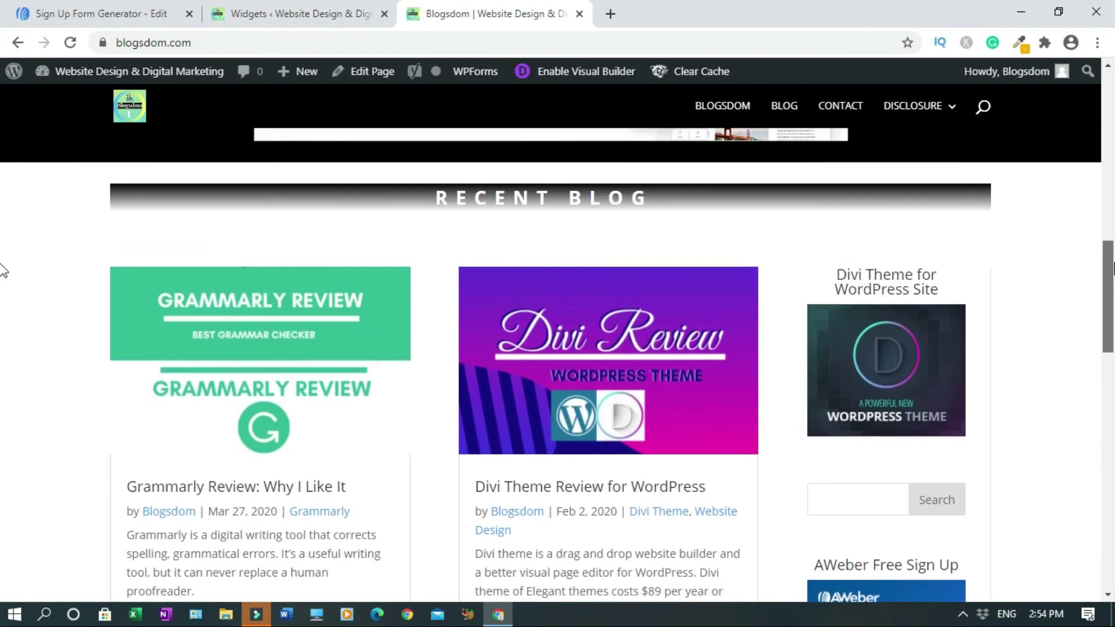
scroll(3, 270, "down", 6)
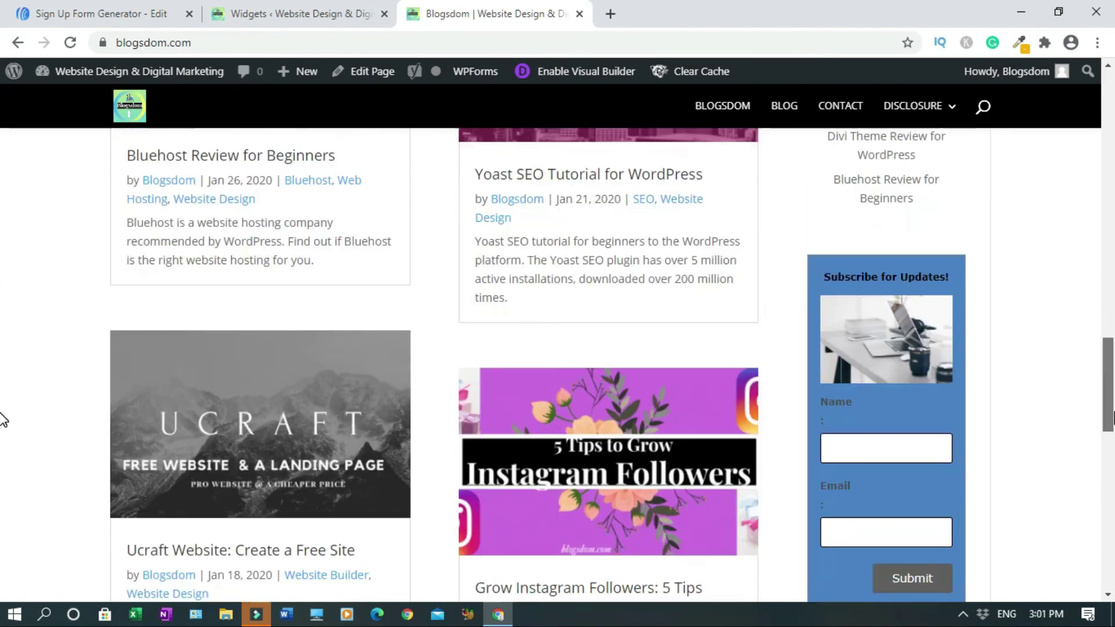
scroll(3, 427, "down", 2)
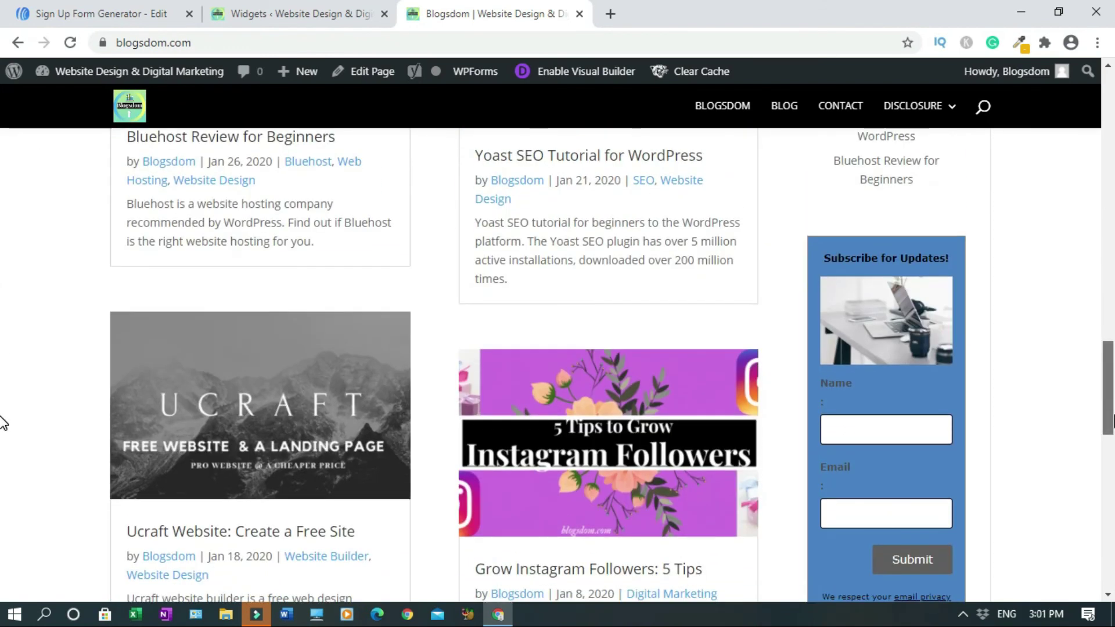
scroll(3, 435, "down", 1)
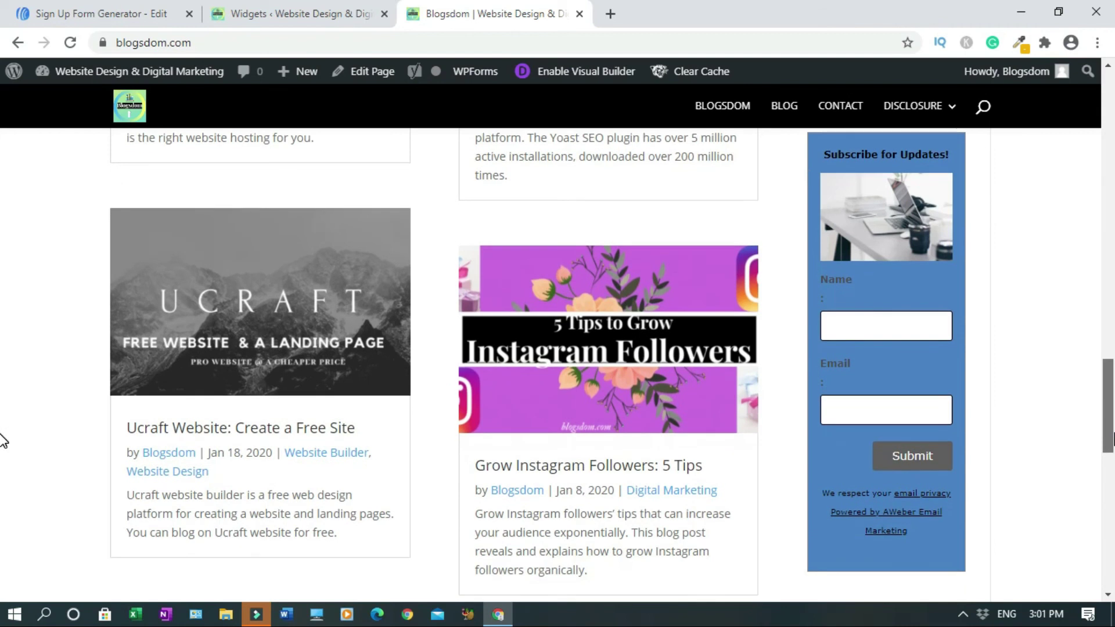
scroll(3, 407, "up", 1)
scroll(3, 392, "down", 1)
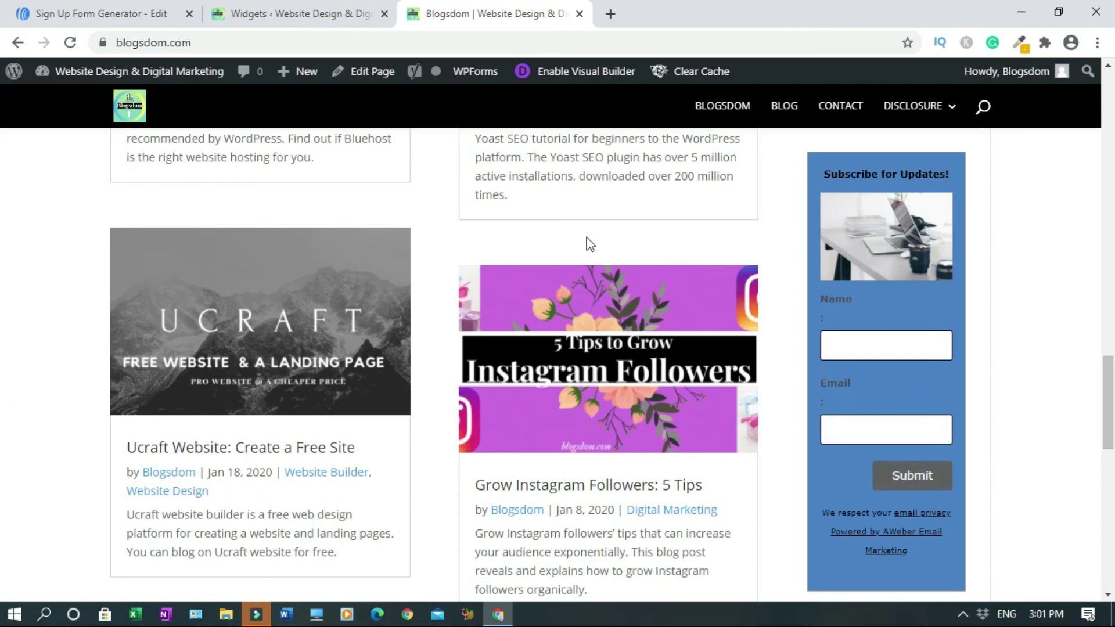
Centre the Submit button in the AWeber form design, keeping its text as Submit, and save the form
left_click(102, 12)
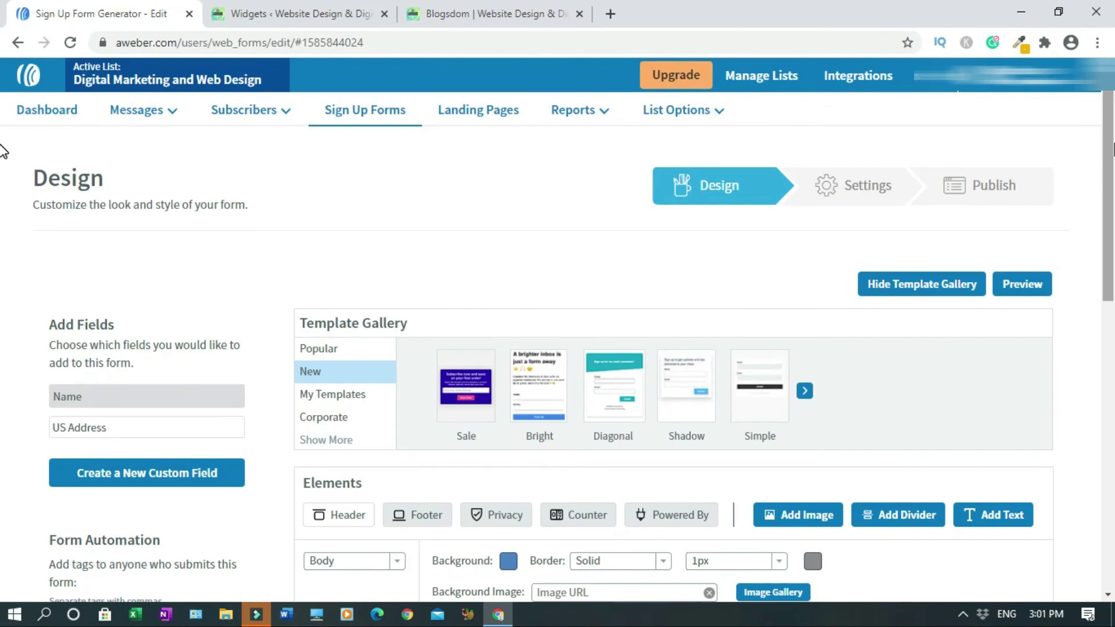
scroll(2, 309, "down", 10)
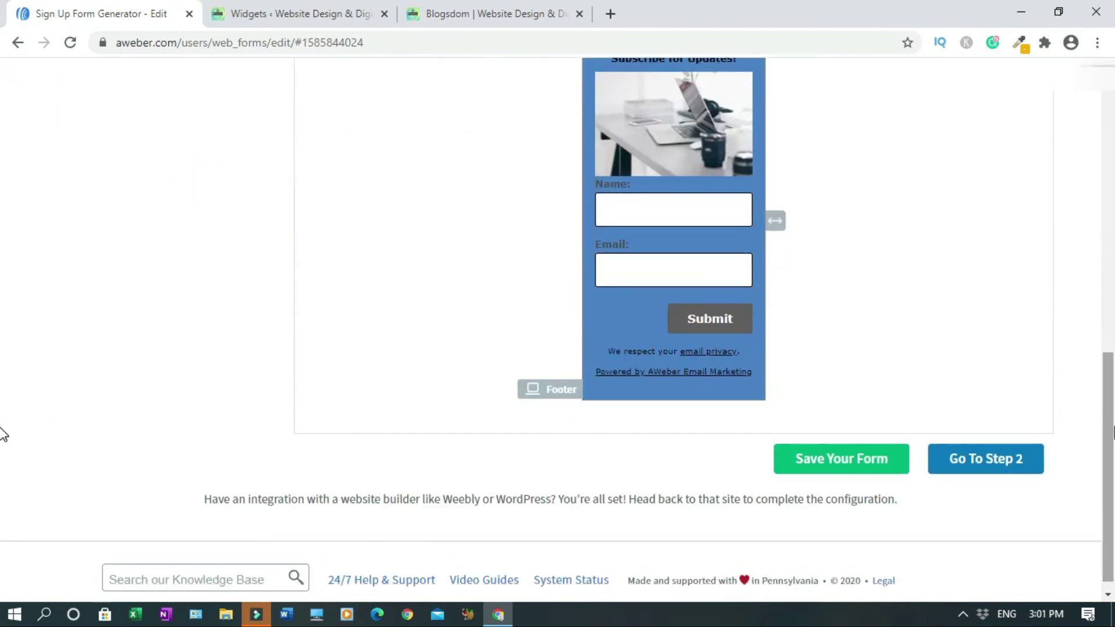
left_click(716, 319)
left_click_drag(1106, 393, 1106, 204)
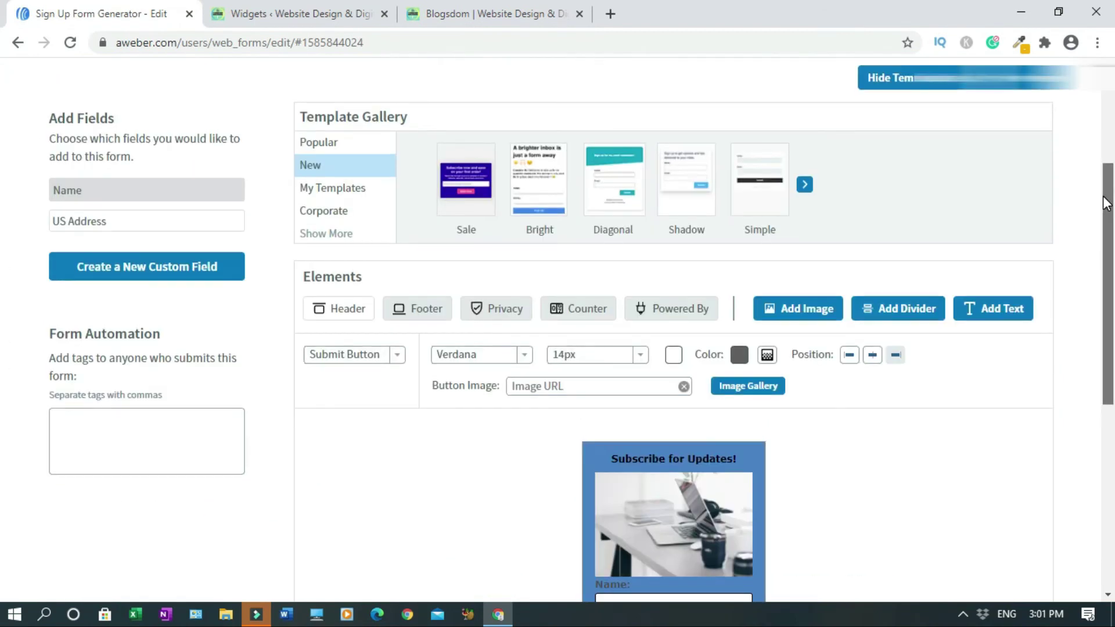
left_click(873, 356)
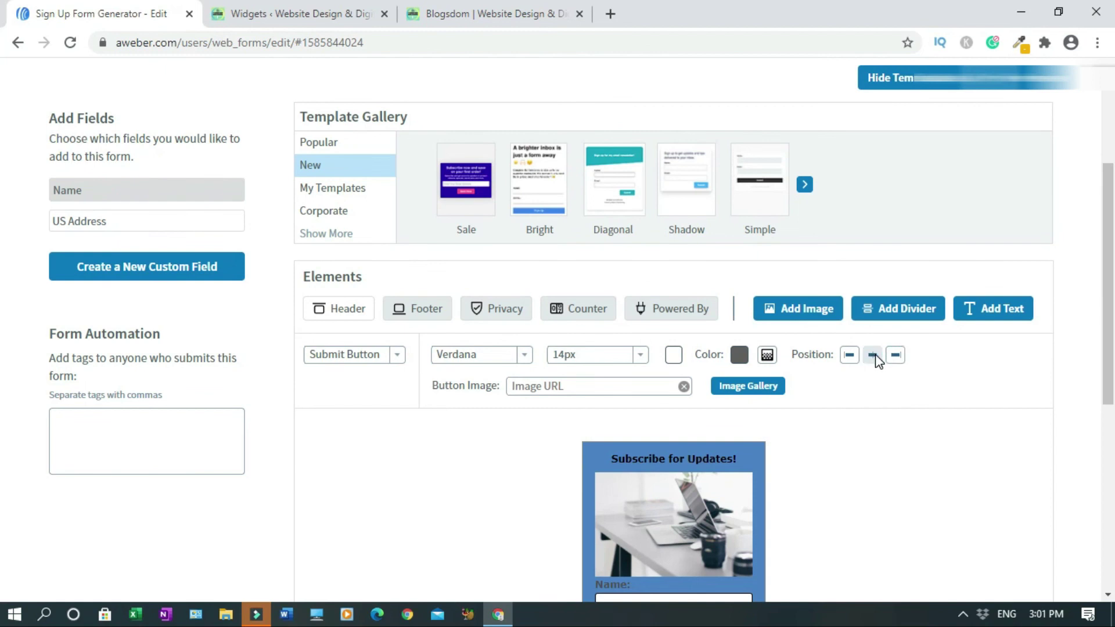
scroll(3, 292, "down", 6)
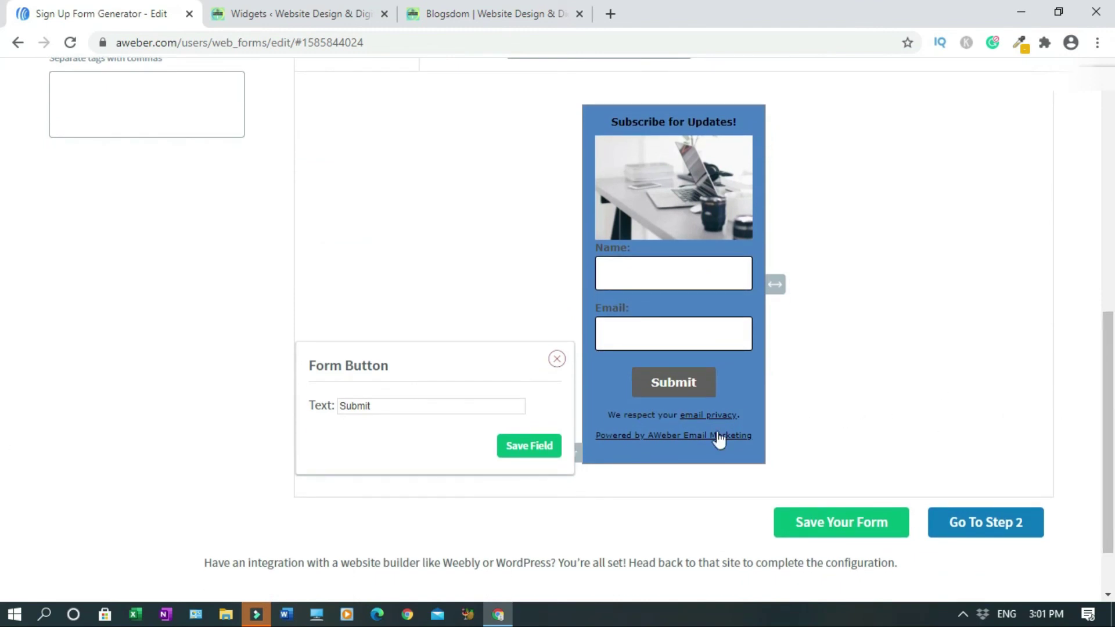
left_click(528, 450)
scroll(2, 383, "up", 8)
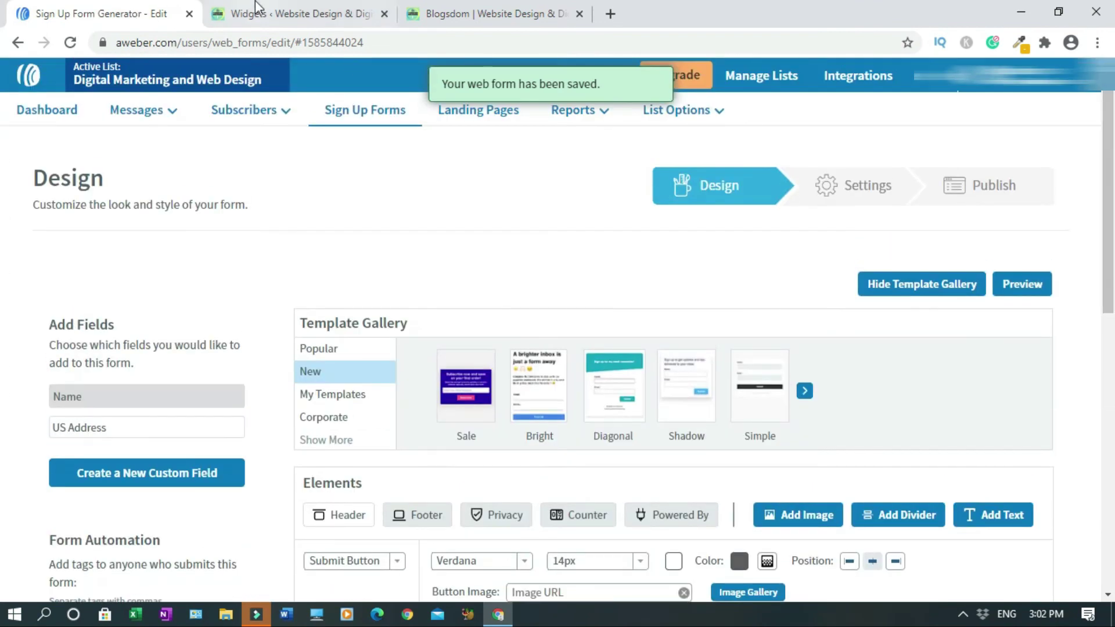
Reload the website's home page to check the Submit button's position, and close the website and WordPress widgets pages
left_click(411, 13)
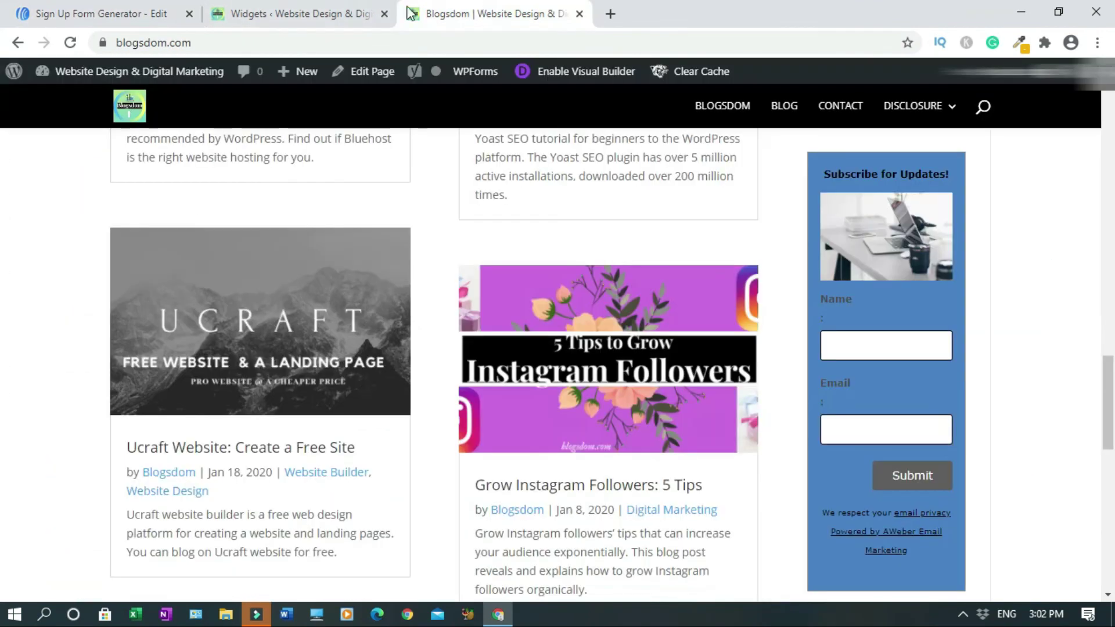
left_click(69, 42)
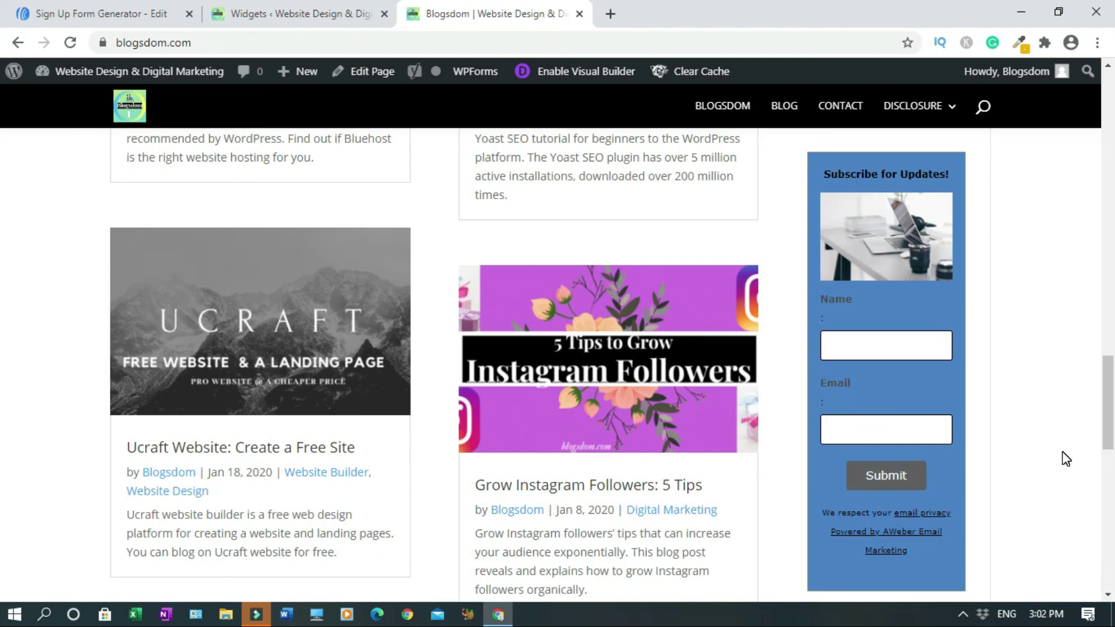
scroll(1062, 451, "up", 20)
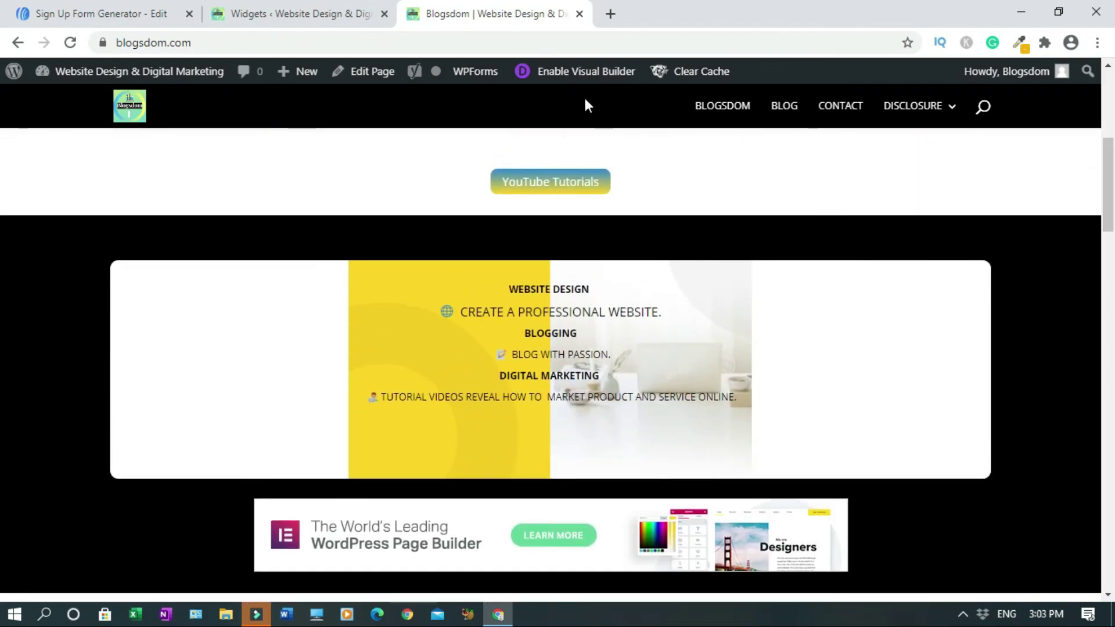
left_click(581, 16)
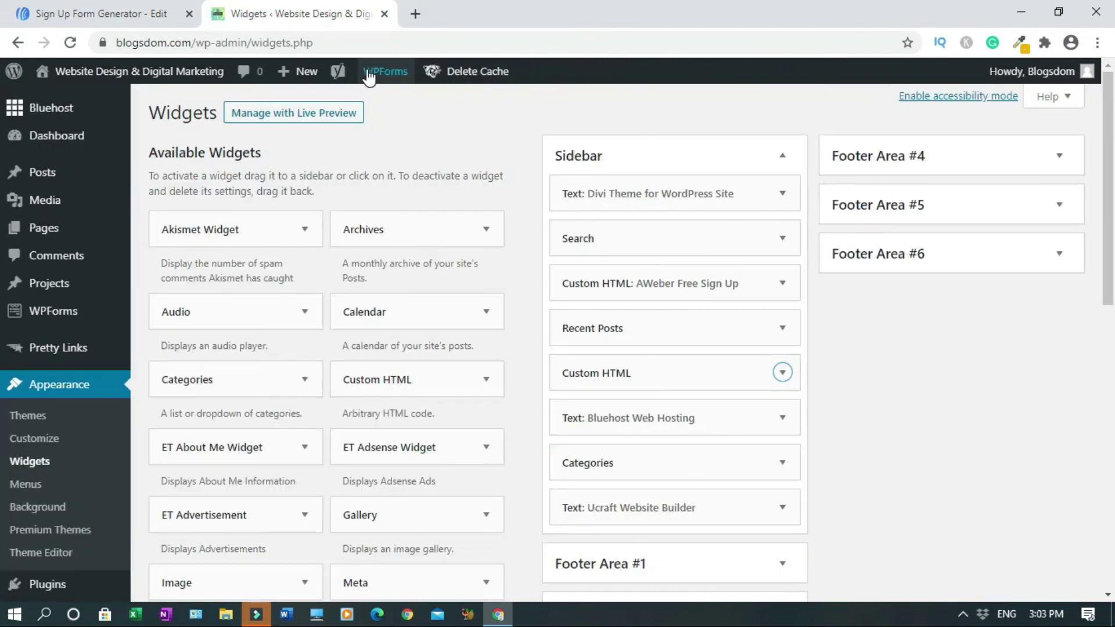
left_click(386, 17)
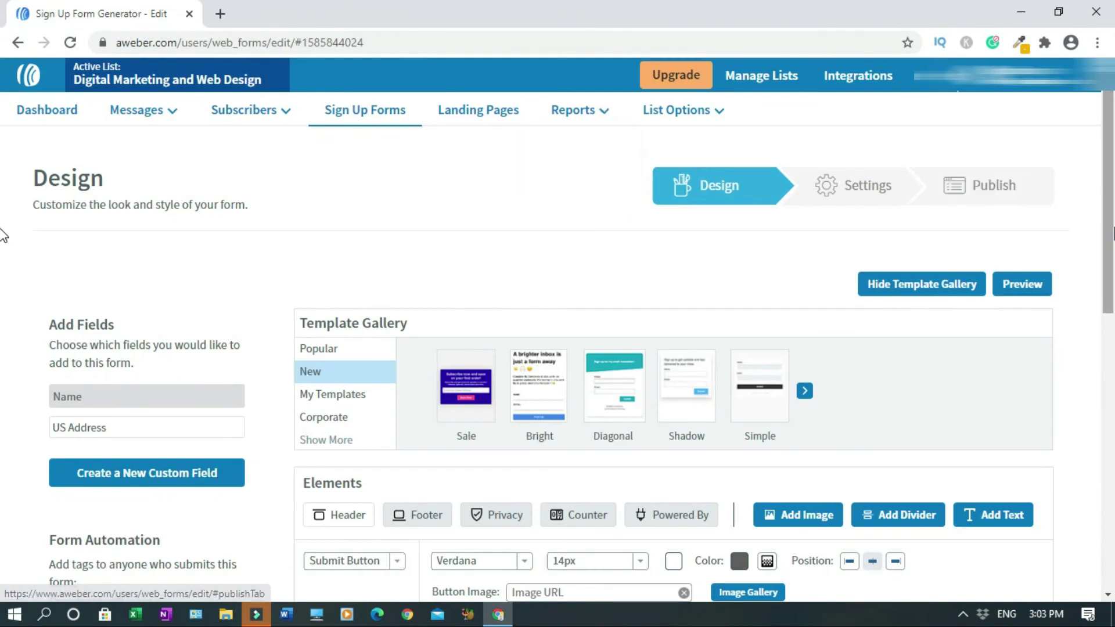
Save the AWeber sign up form again and log out of the account
scroll(5, 317, "down", 15)
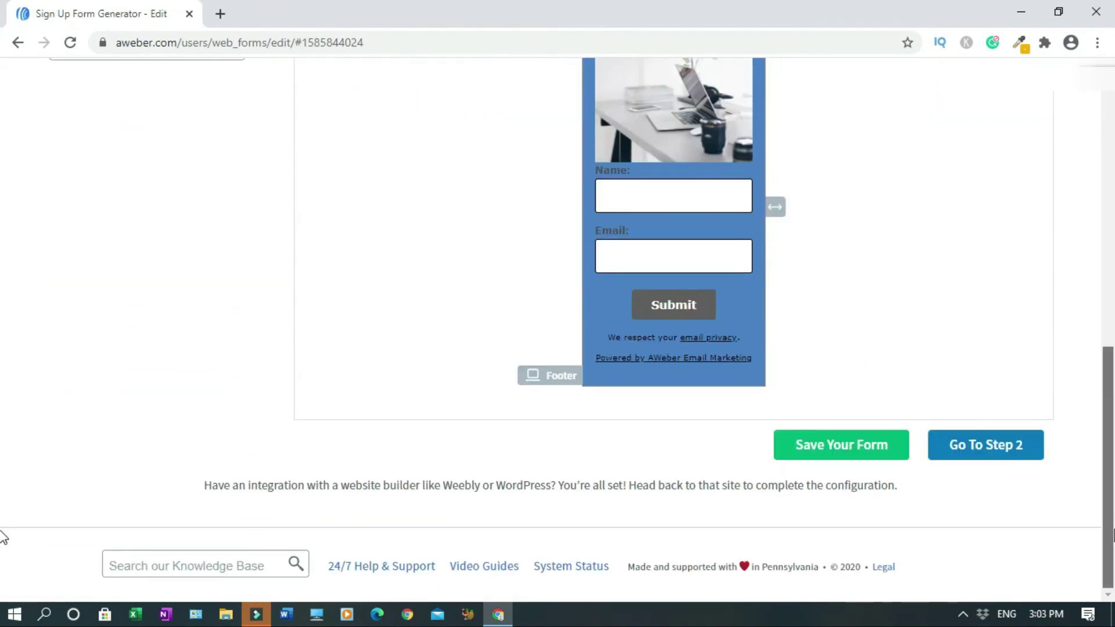
scroll(1106, 474, "up", 1)
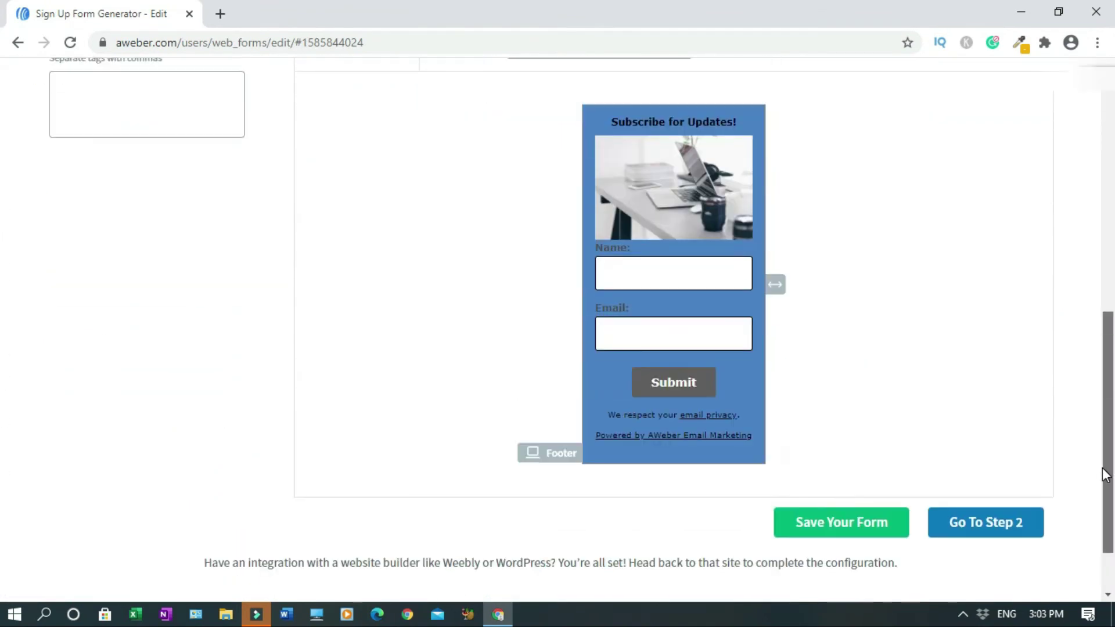
left_click(852, 521)
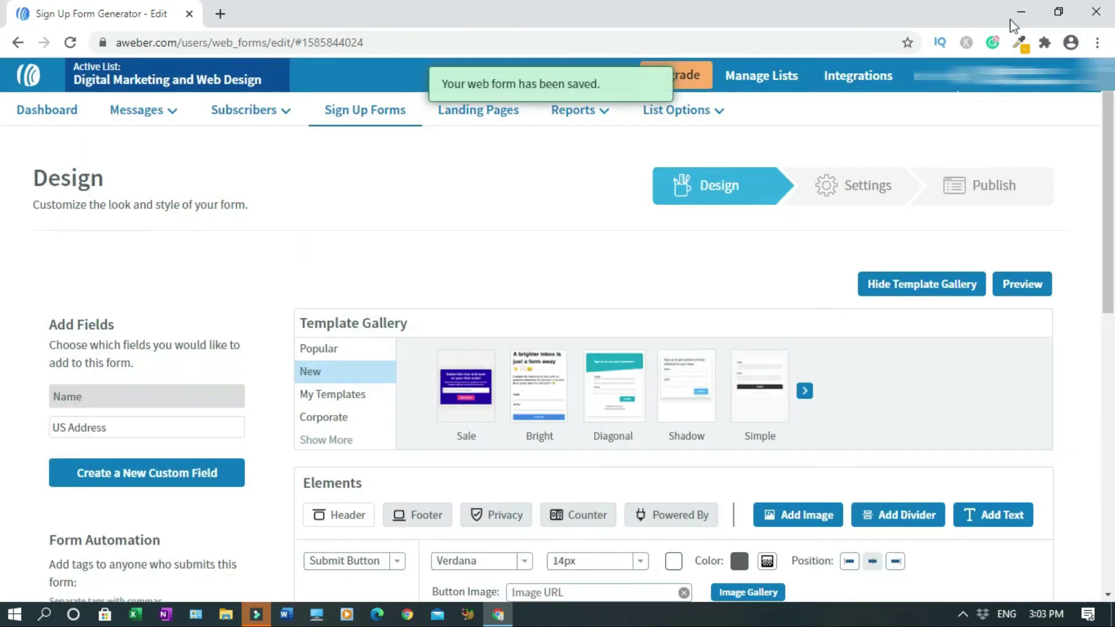
mouse_move(1013, 97)
left_click(1005, 212)
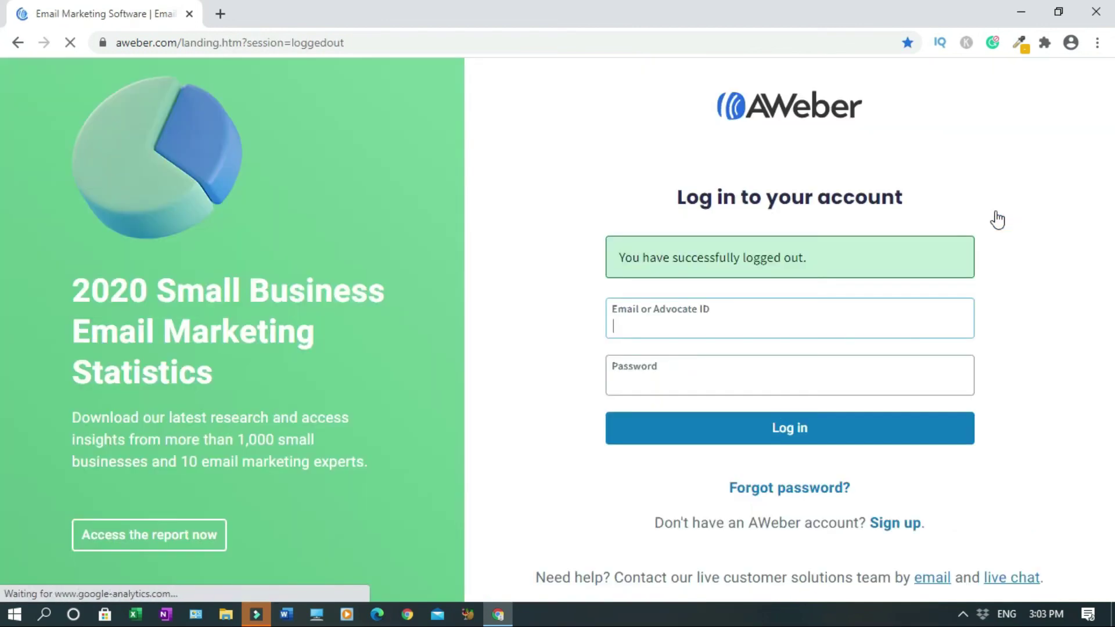